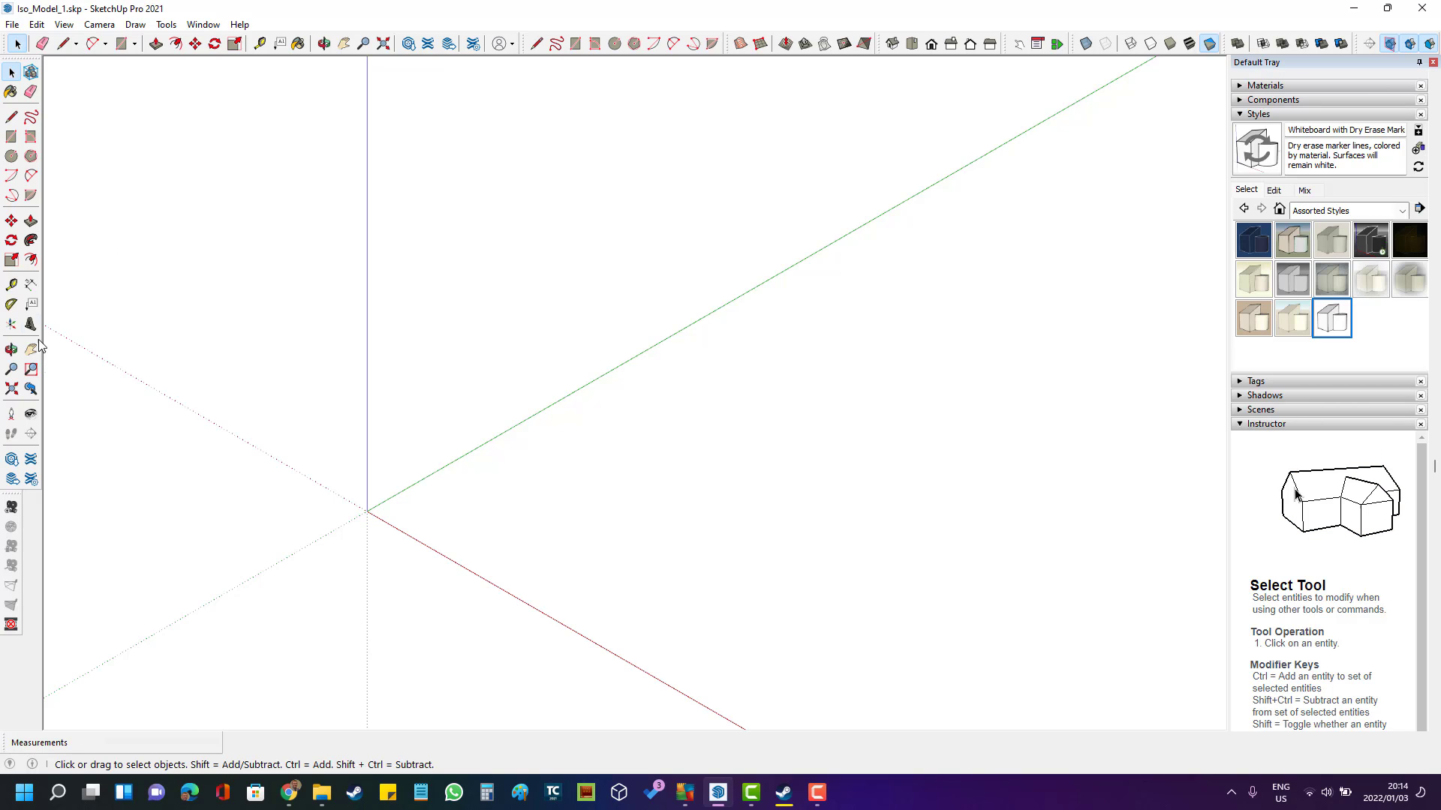
# - Place a guide parallel to the green axis at 100 mm and one parallel to the red axis at 60 mm
pyautogui.click(11, 284)
pyautogui.click(444, 466)
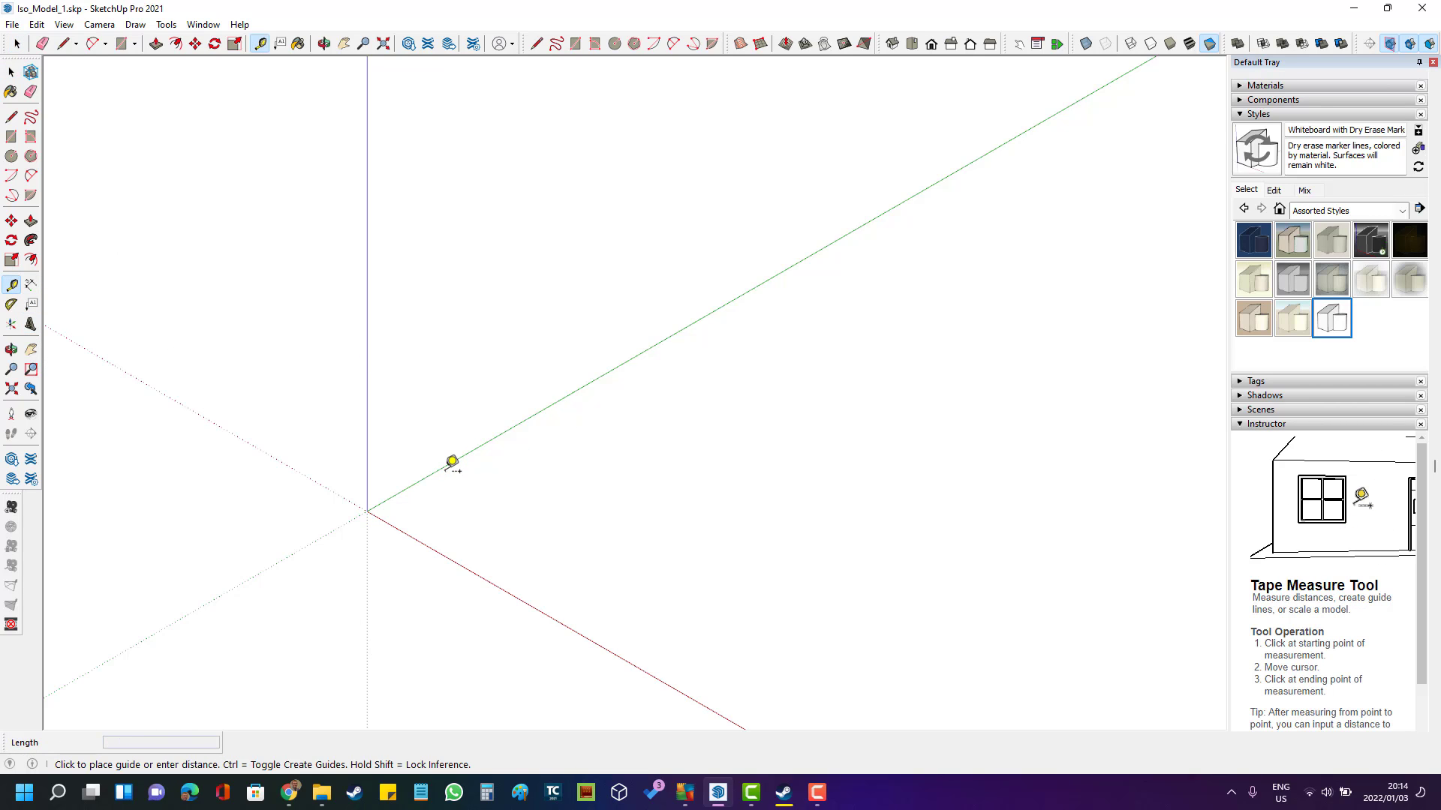
pyautogui.press('Escape')
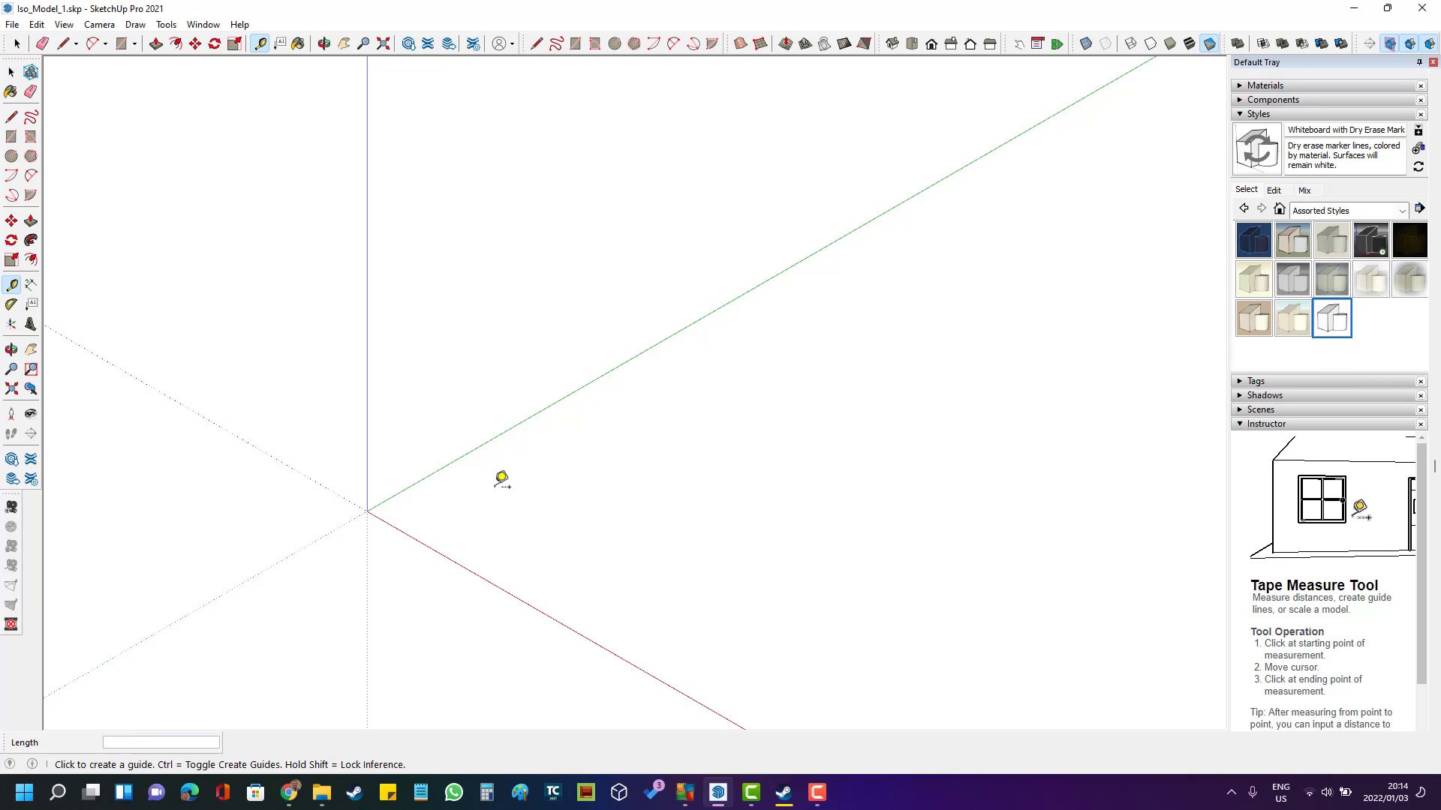
pyautogui.click(449, 464)
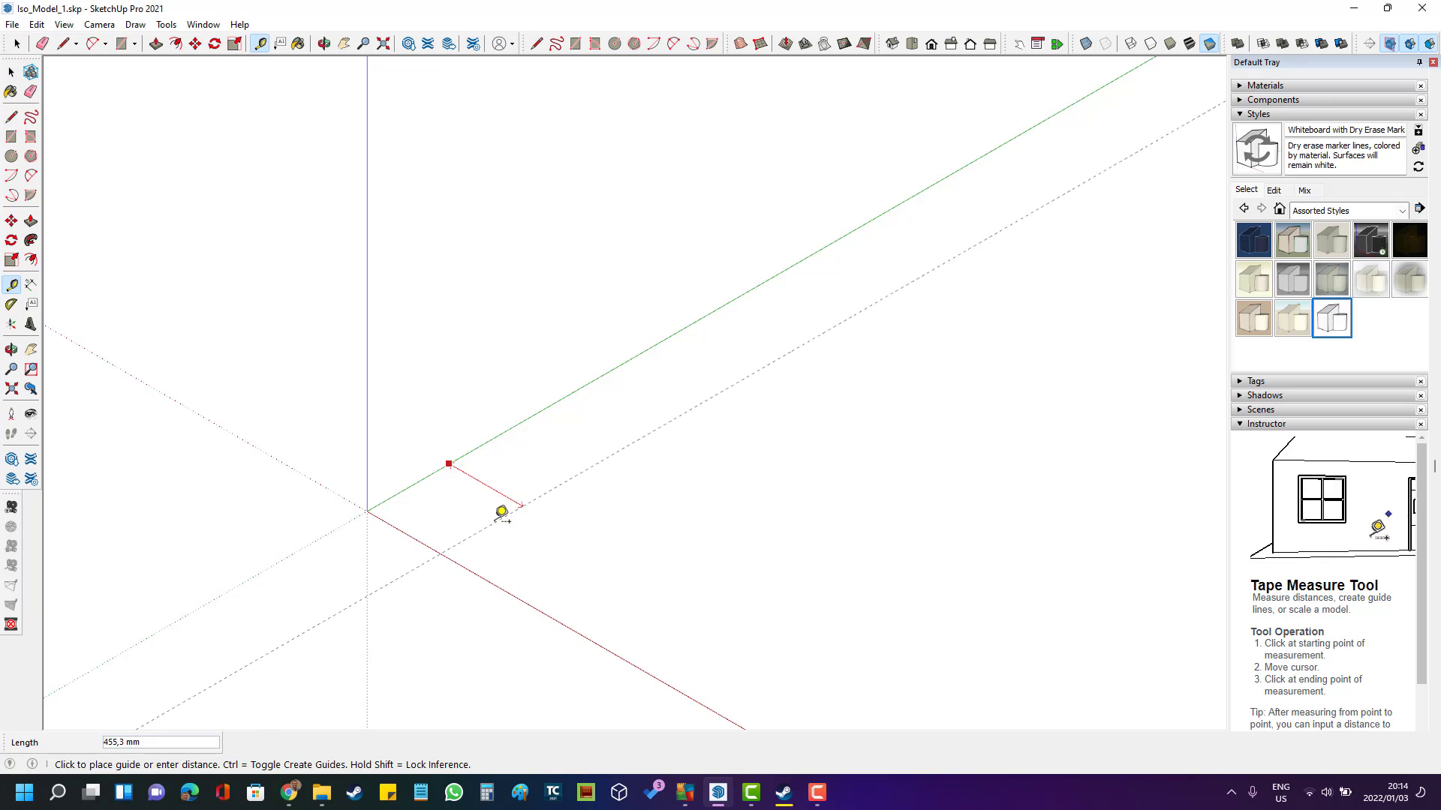
pyautogui.scroll(5, 424, 488)
pyautogui.scroll(3, 416, 477)
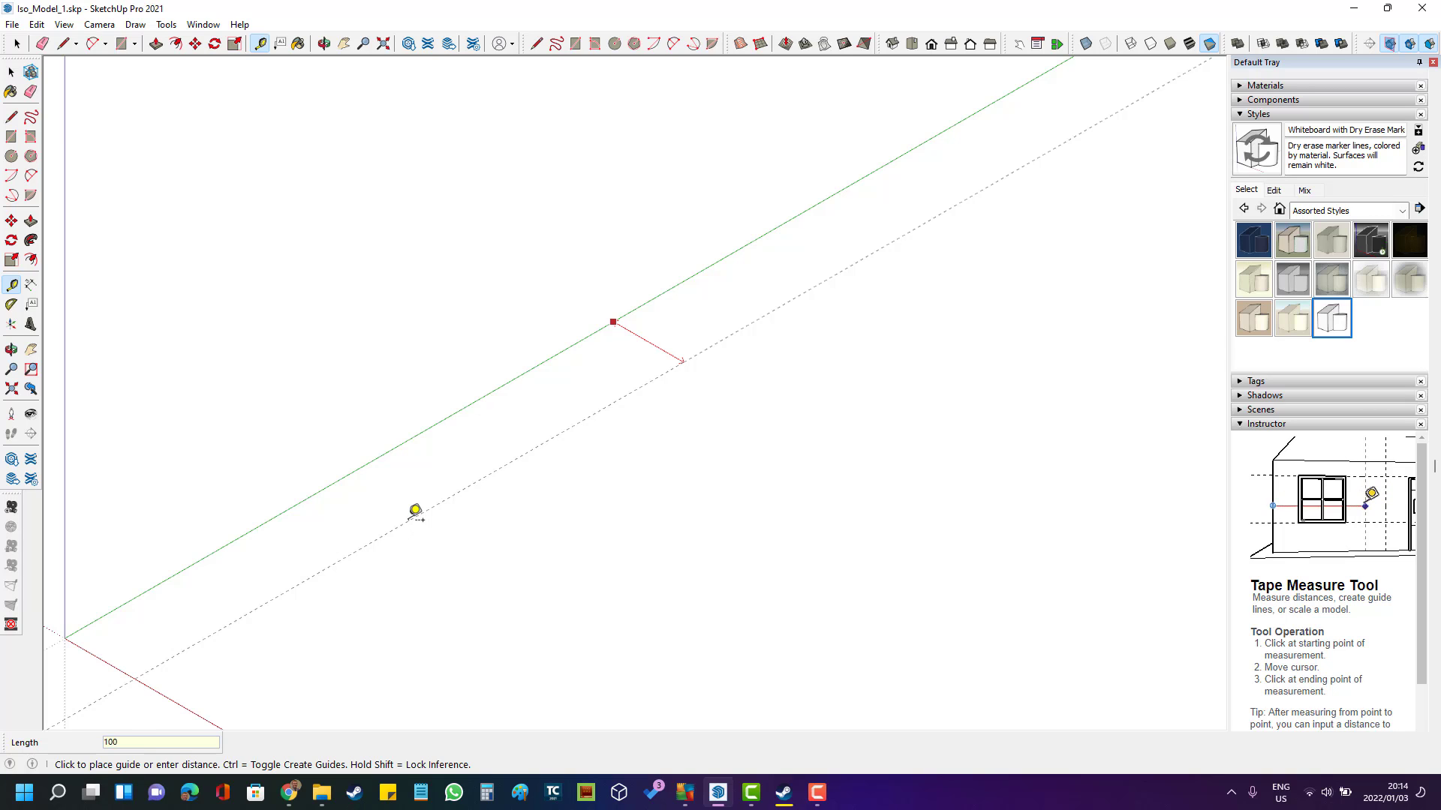
pyautogui.press('Return')
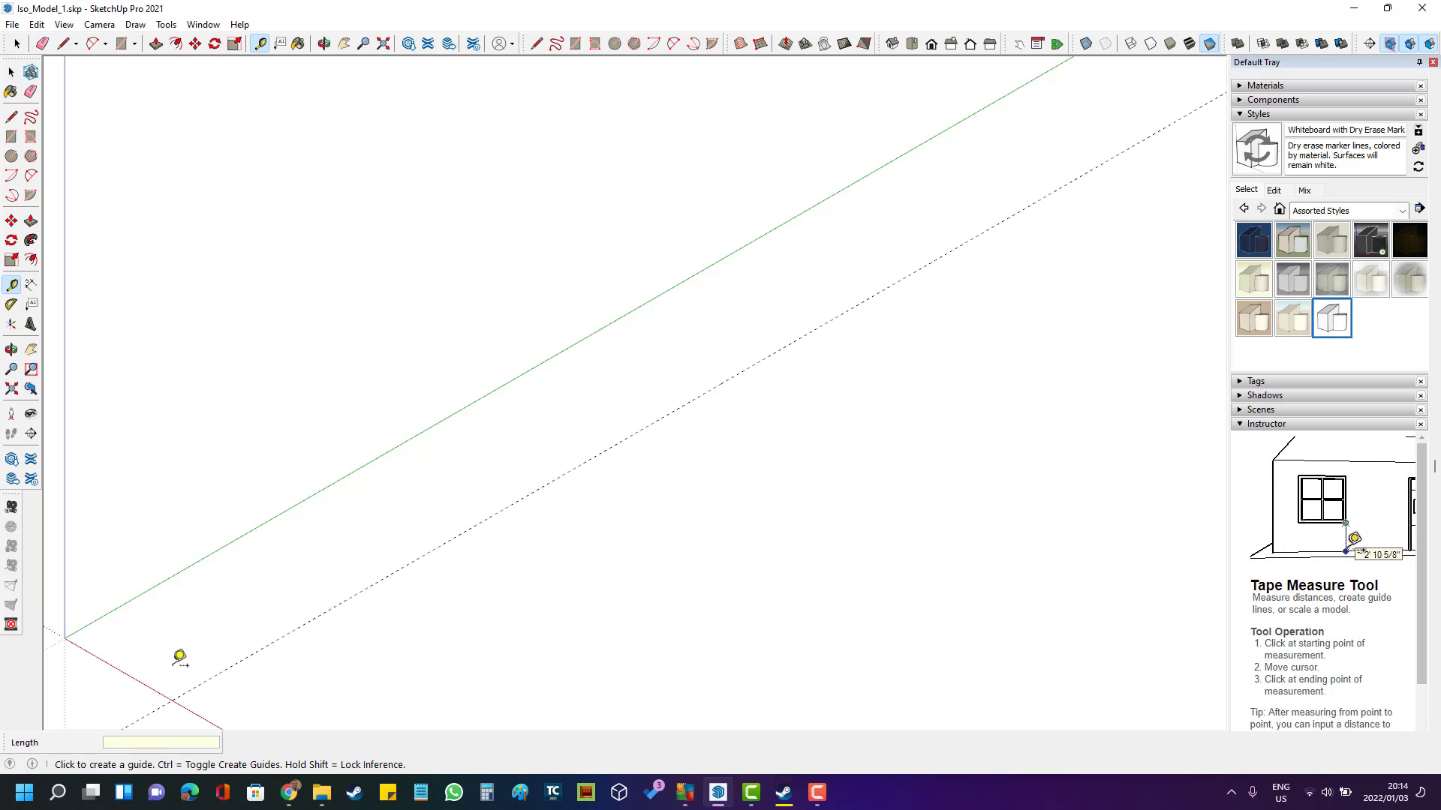
pyautogui.click(142, 680)
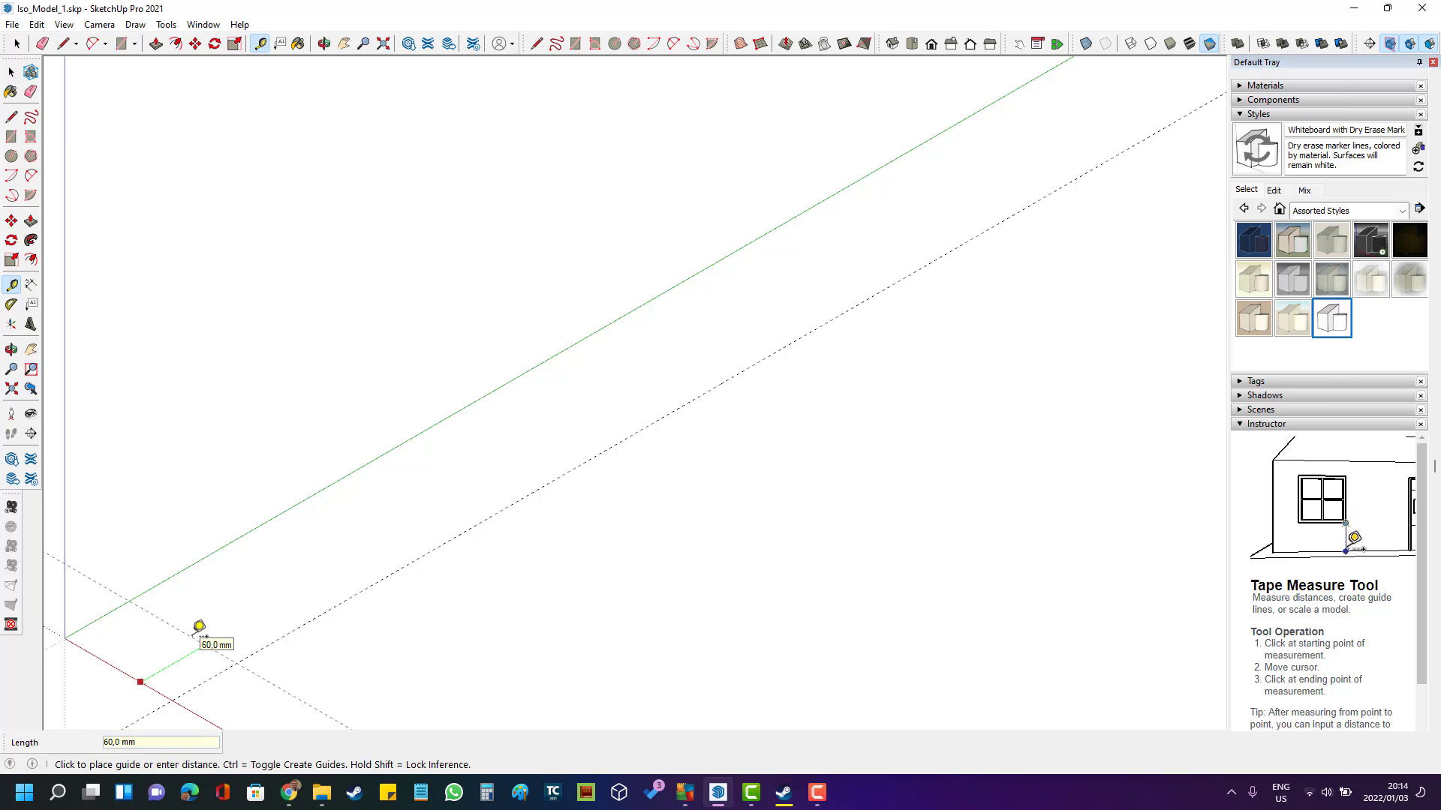
pyautogui.press('Return')
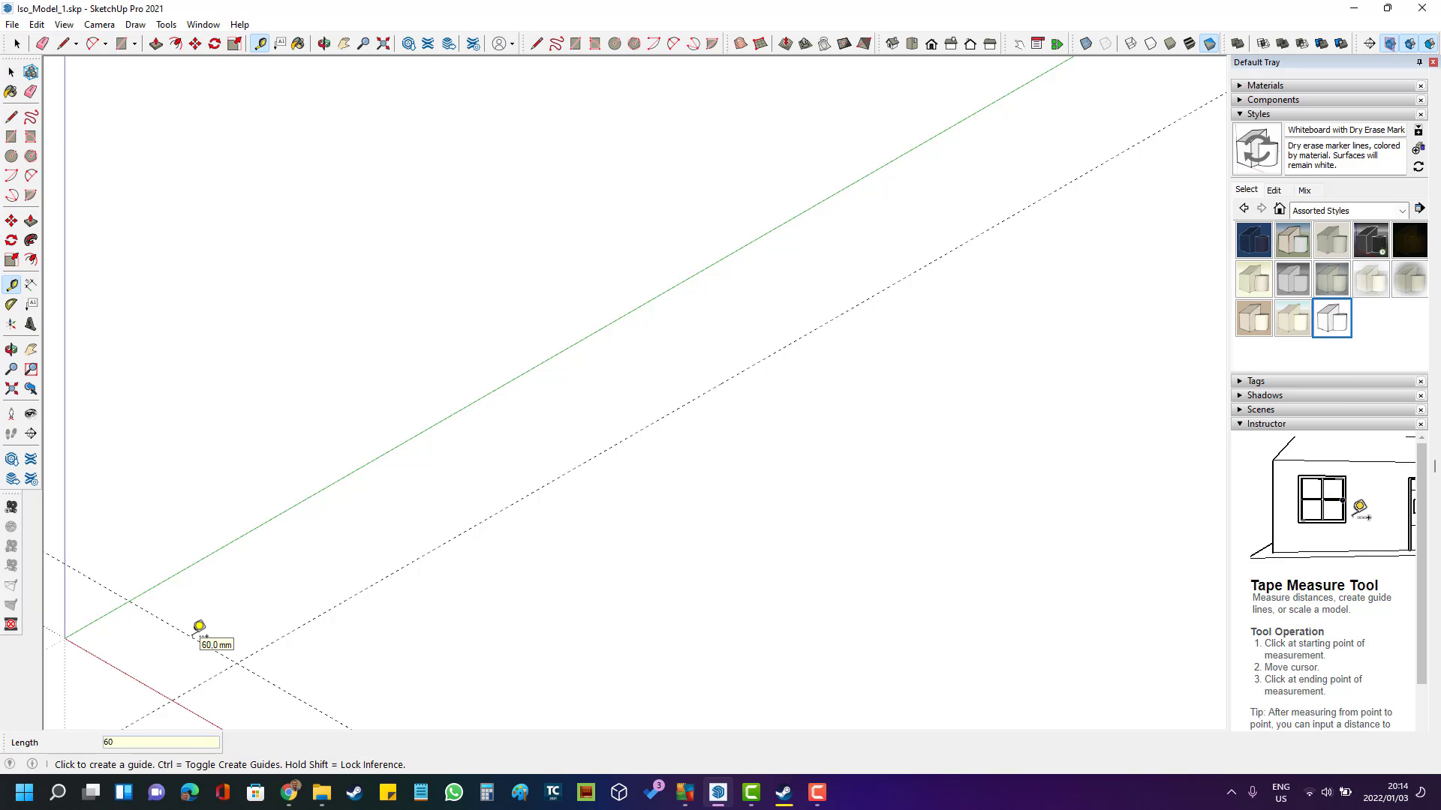
# - Add two guides parallel to the green axis, 30 mm inward from the 100 mm guide and 30 mm from the axis
pyautogui.scroll(2, 90, 660)
pyautogui.scroll(3, 60, 649)
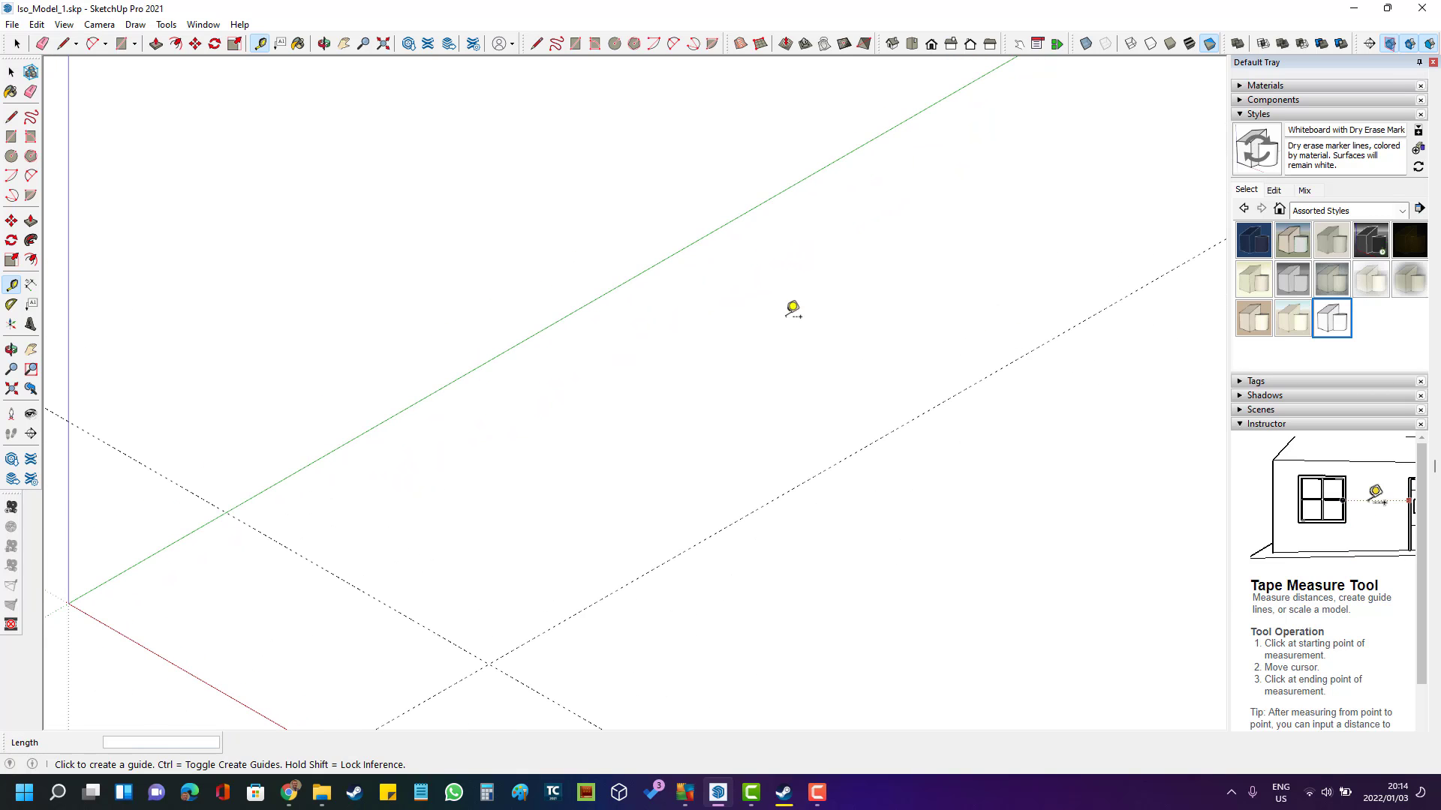
pyautogui.click(31, 349)
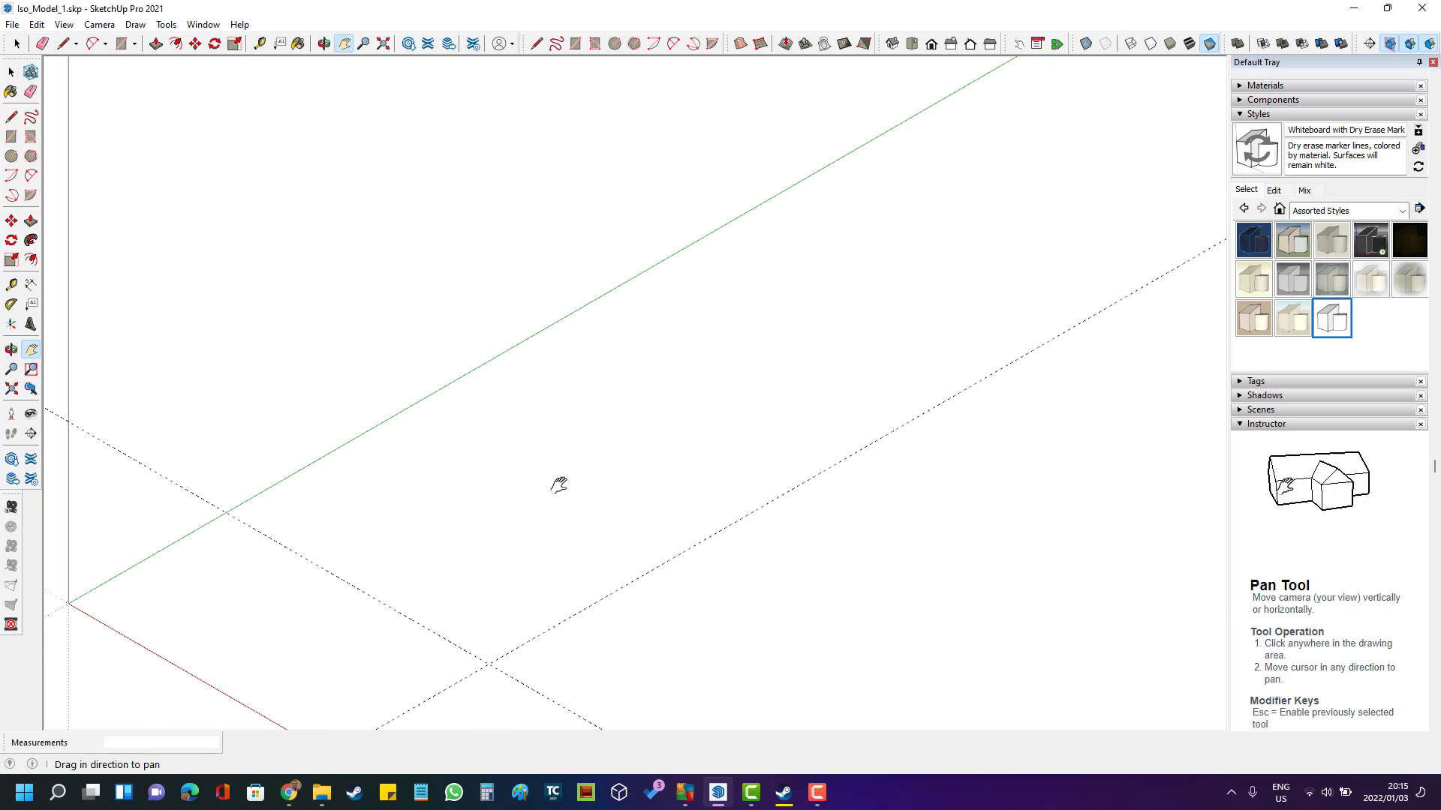
pyautogui.moveTo(559, 485); pyautogui.dragTo(814, 303)
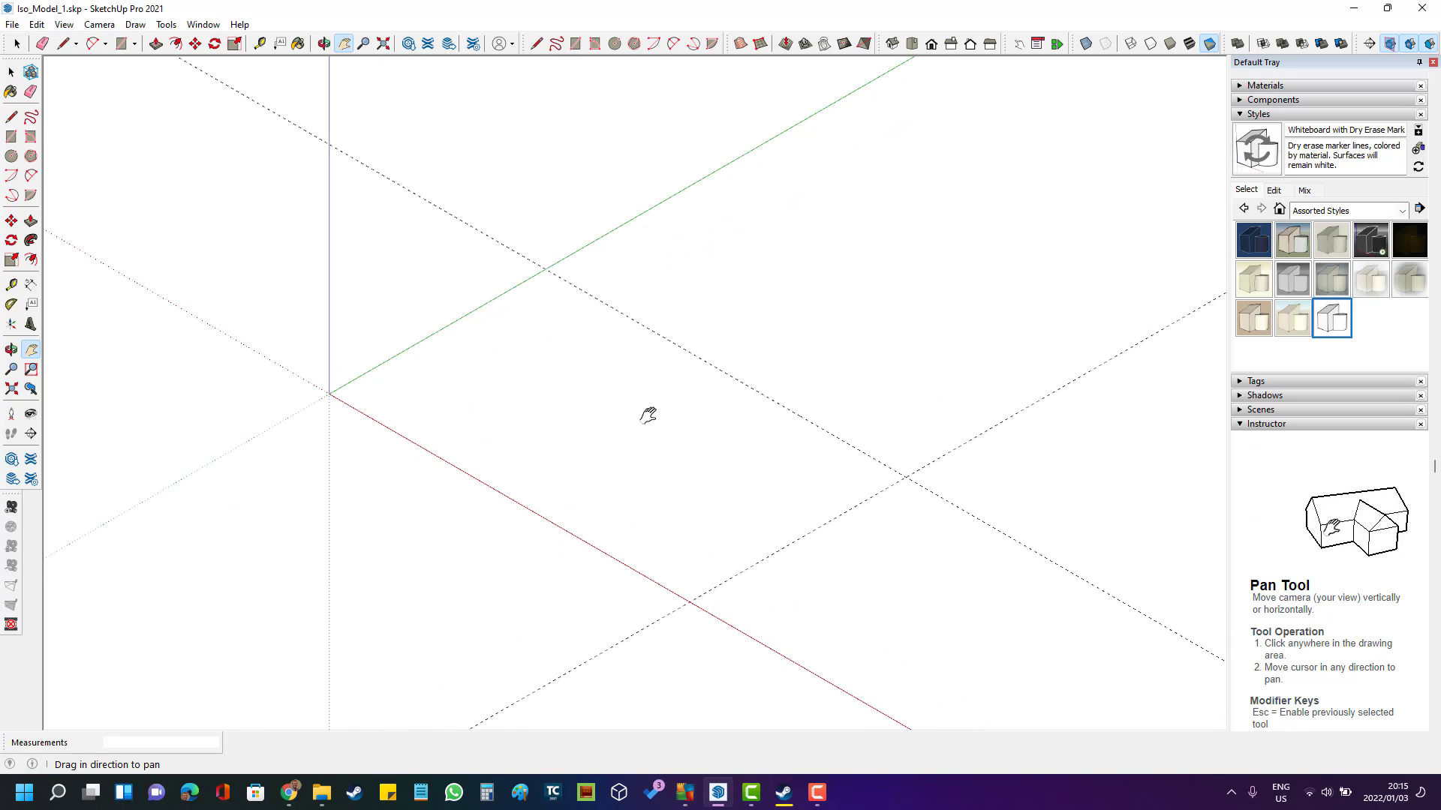
pyautogui.moveTo(647, 415); pyautogui.dragTo(612, 414)
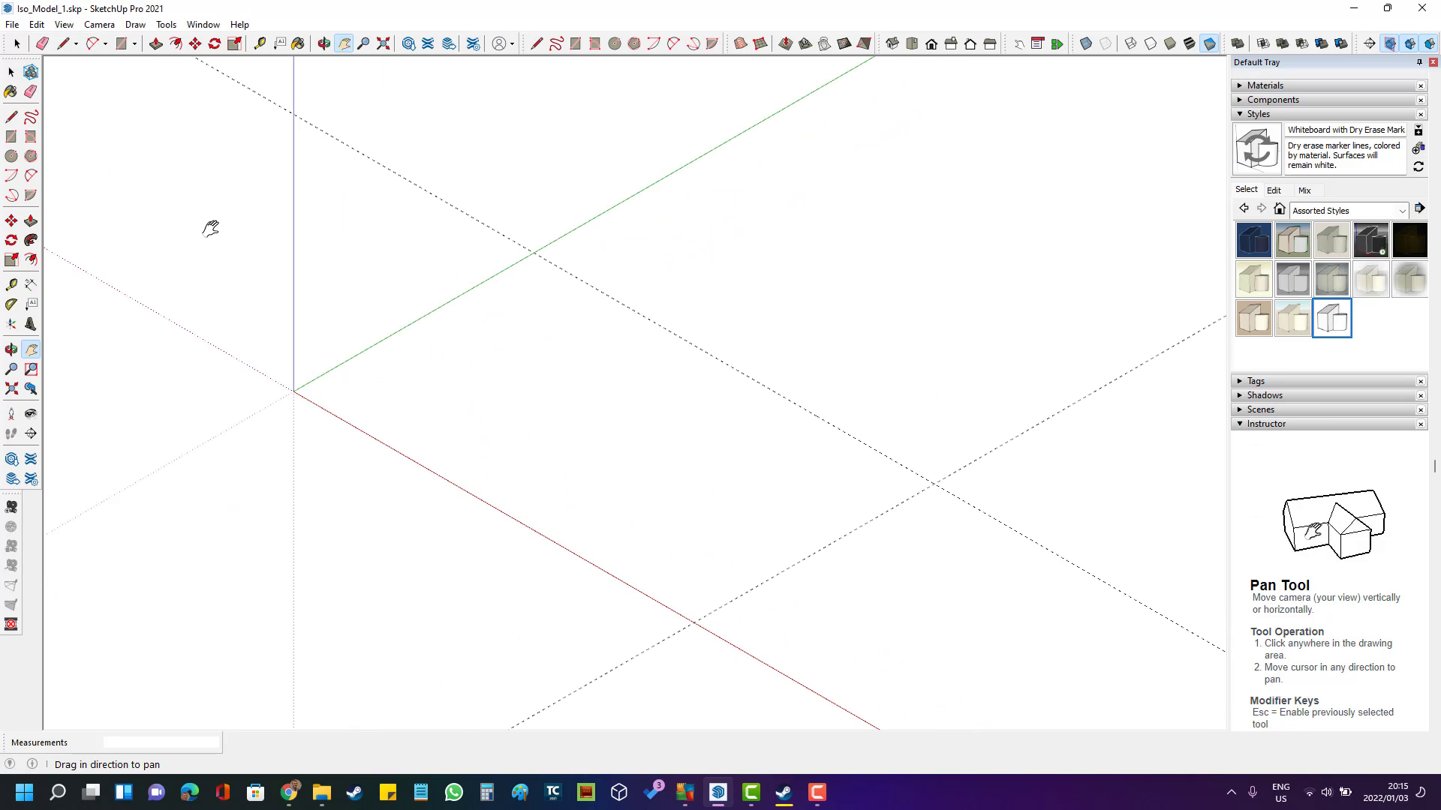
pyautogui.click(13, 285)
pyautogui.click(811, 554)
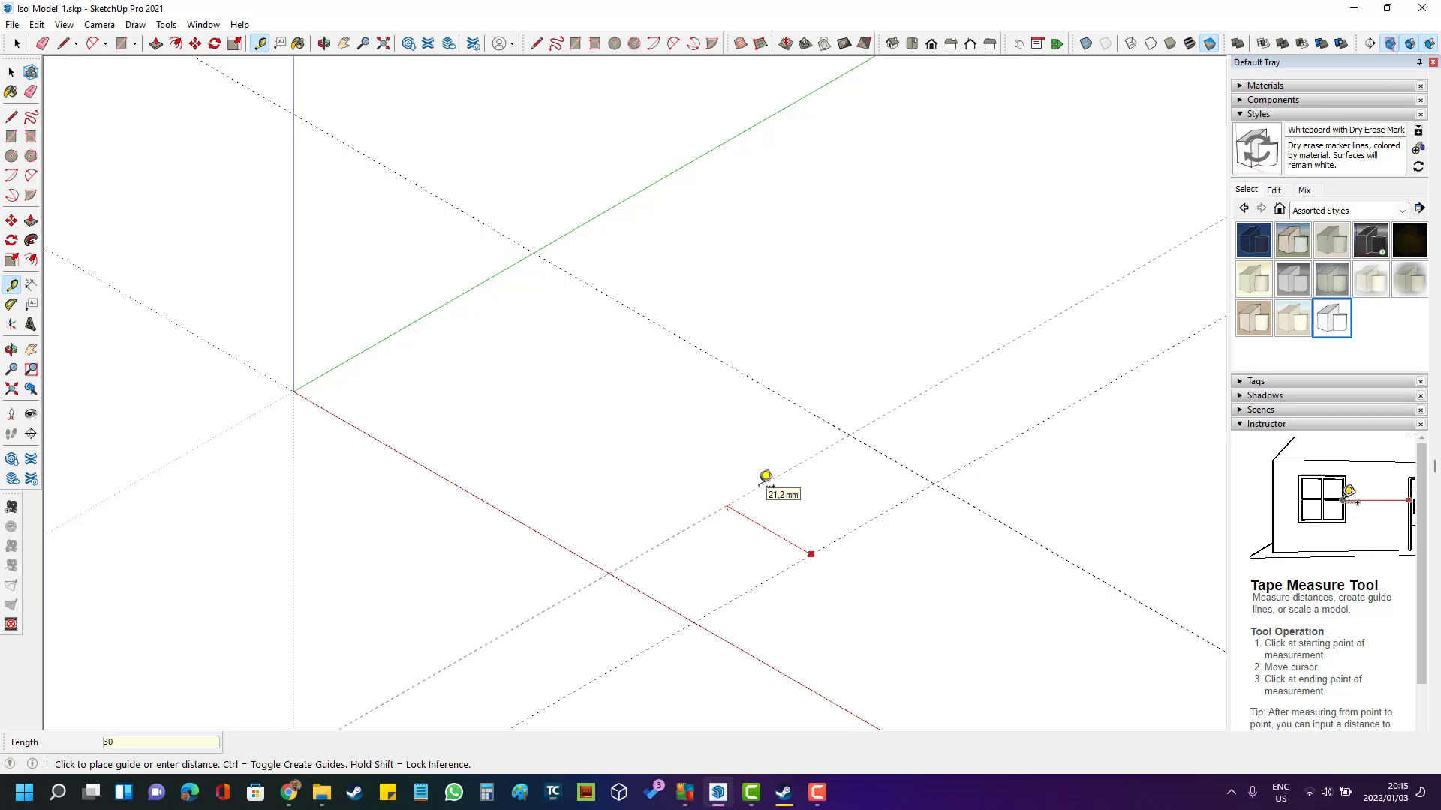
pyautogui.press('Return')
pyautogui.click(420, 318)
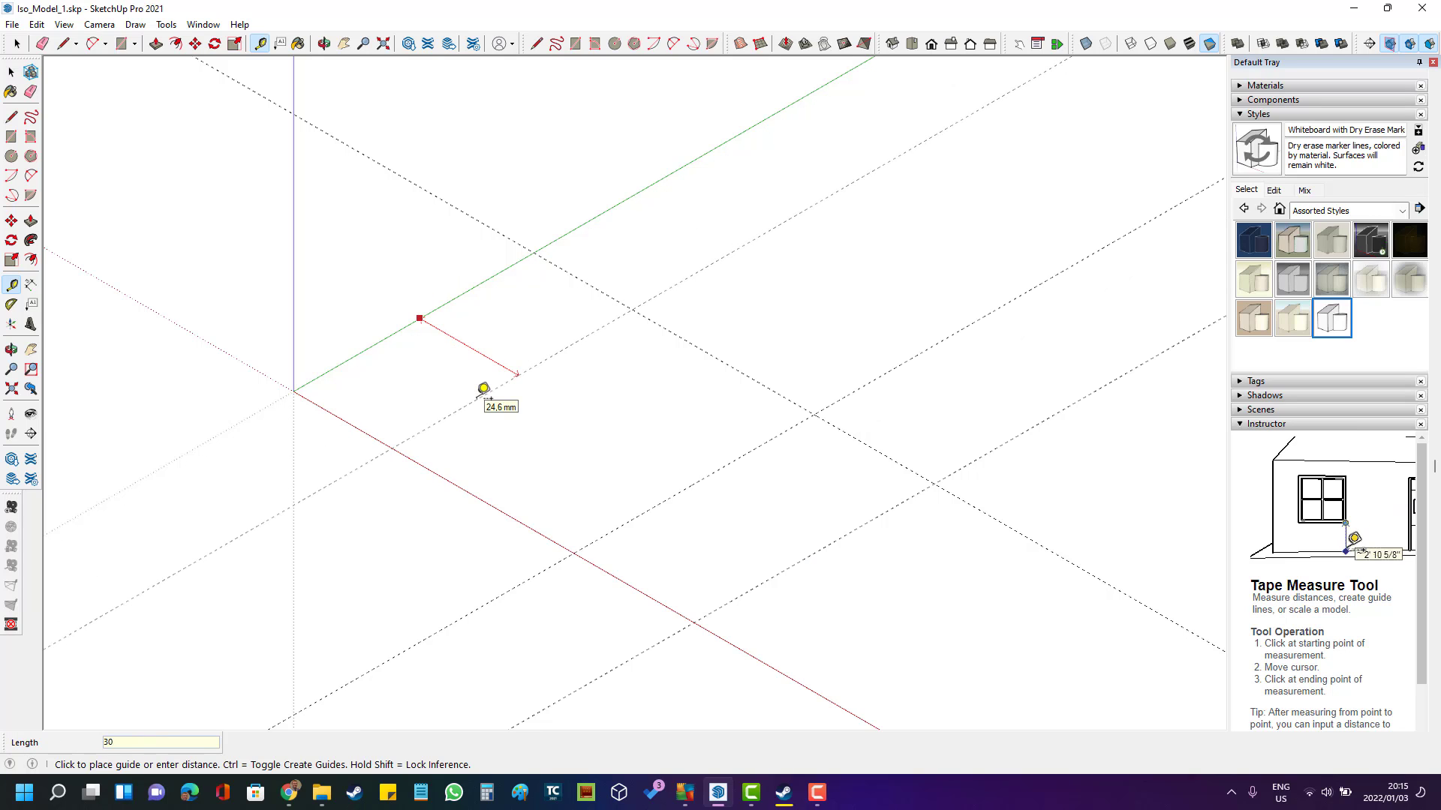
pyautogui.press('Return')
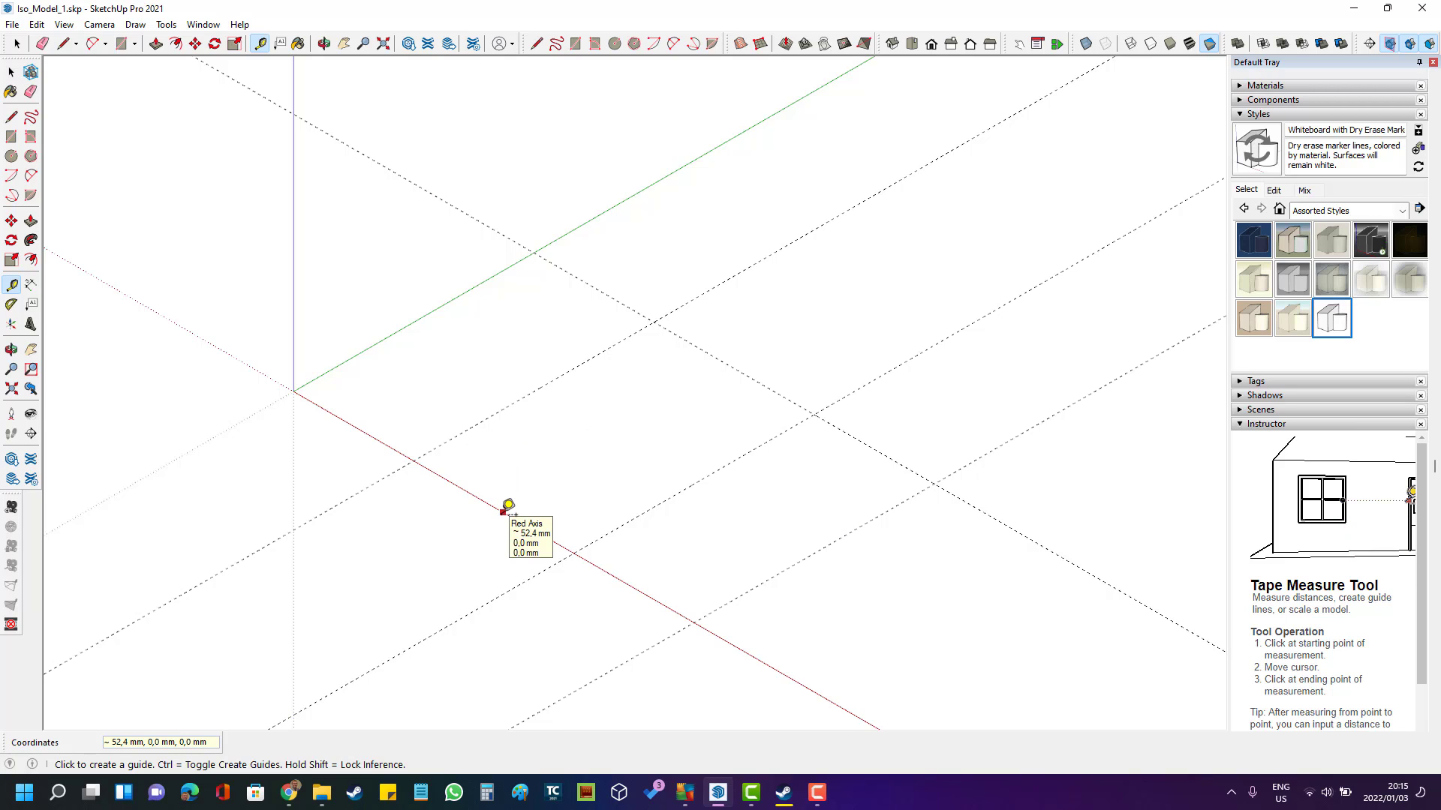
# - Place a guide parallel to the red axis at an offset of 20 mm, inside the guide grid
pyautogui.click(473, 485)
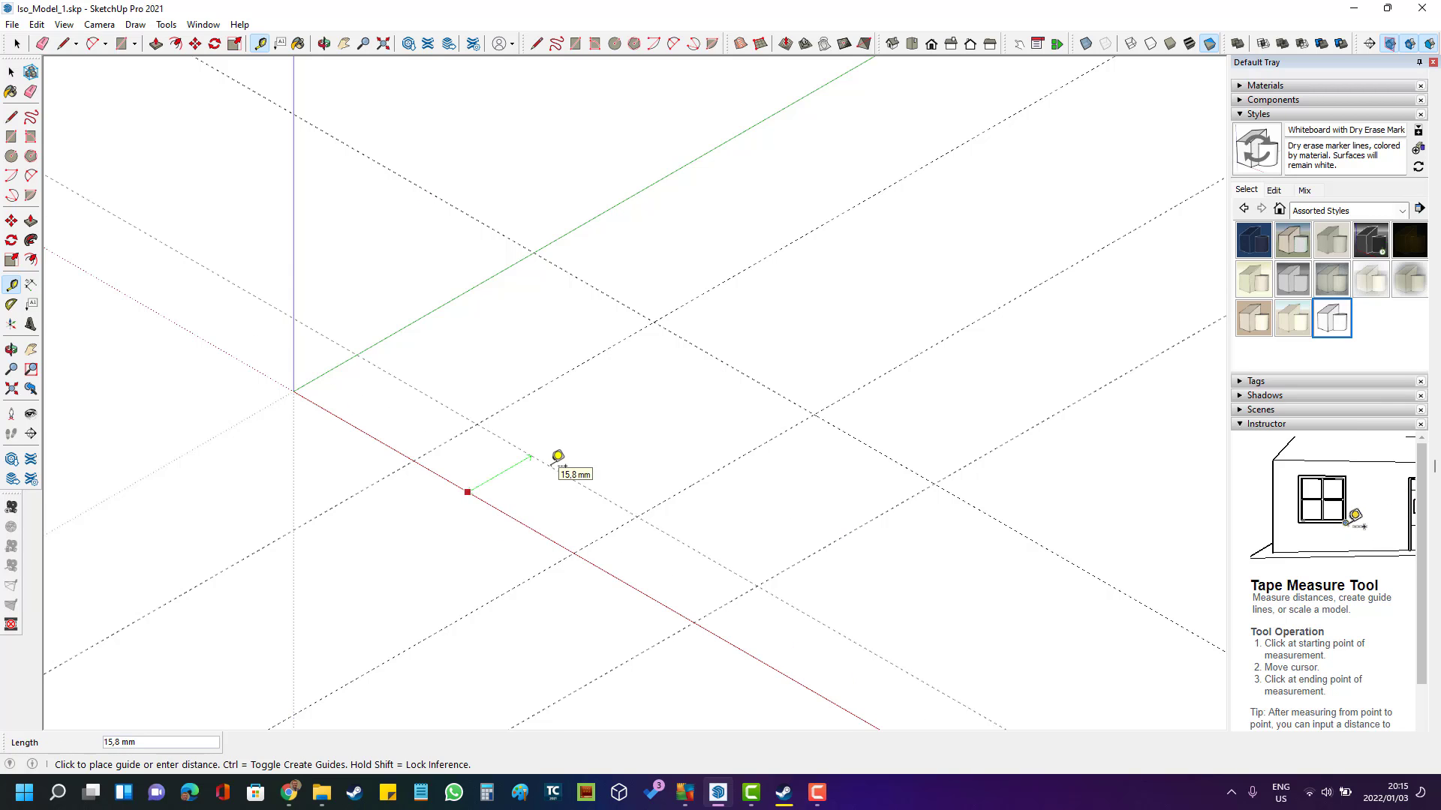
pyautogui.write('20.')
pyautogui.press('Return')
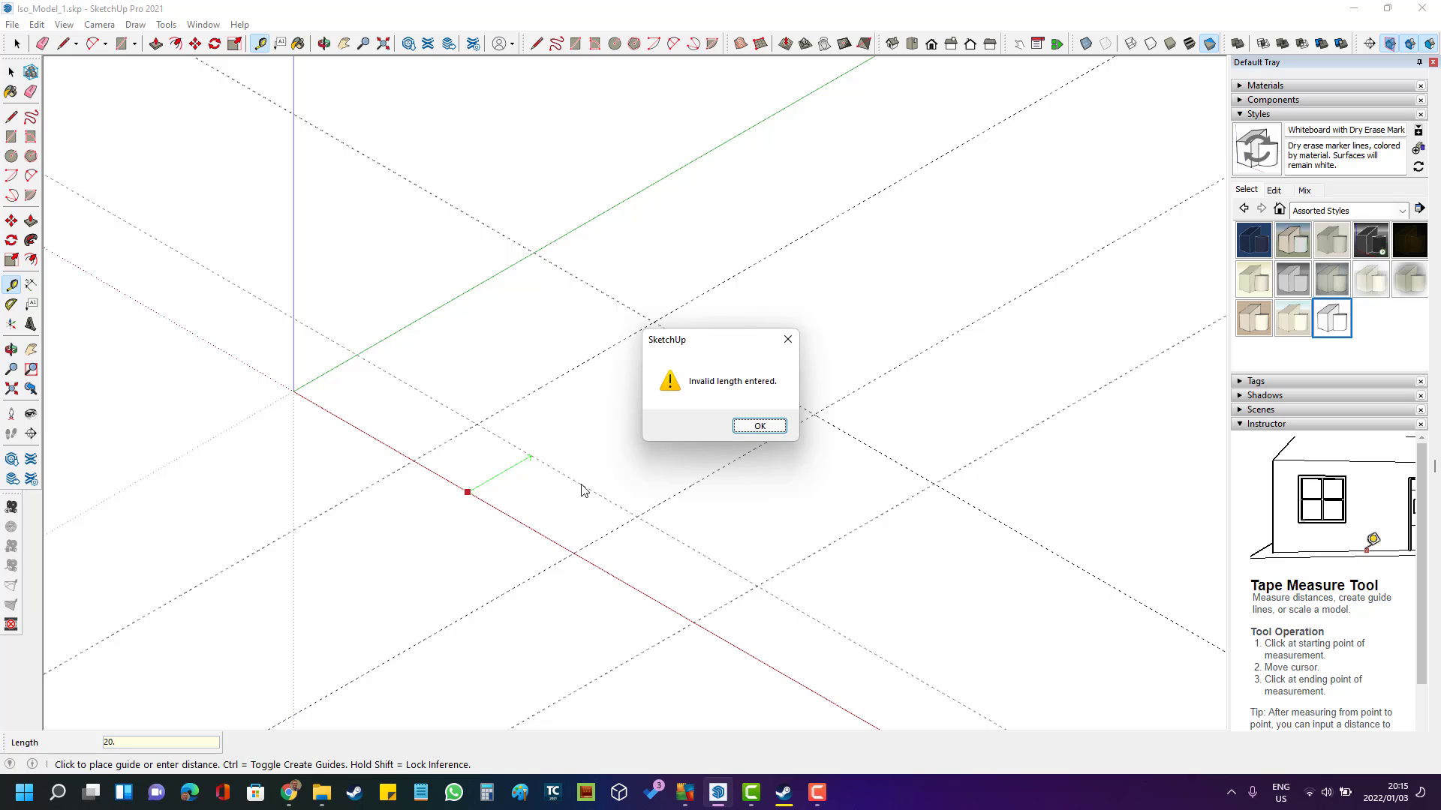
pyautogui.click(759, 426)
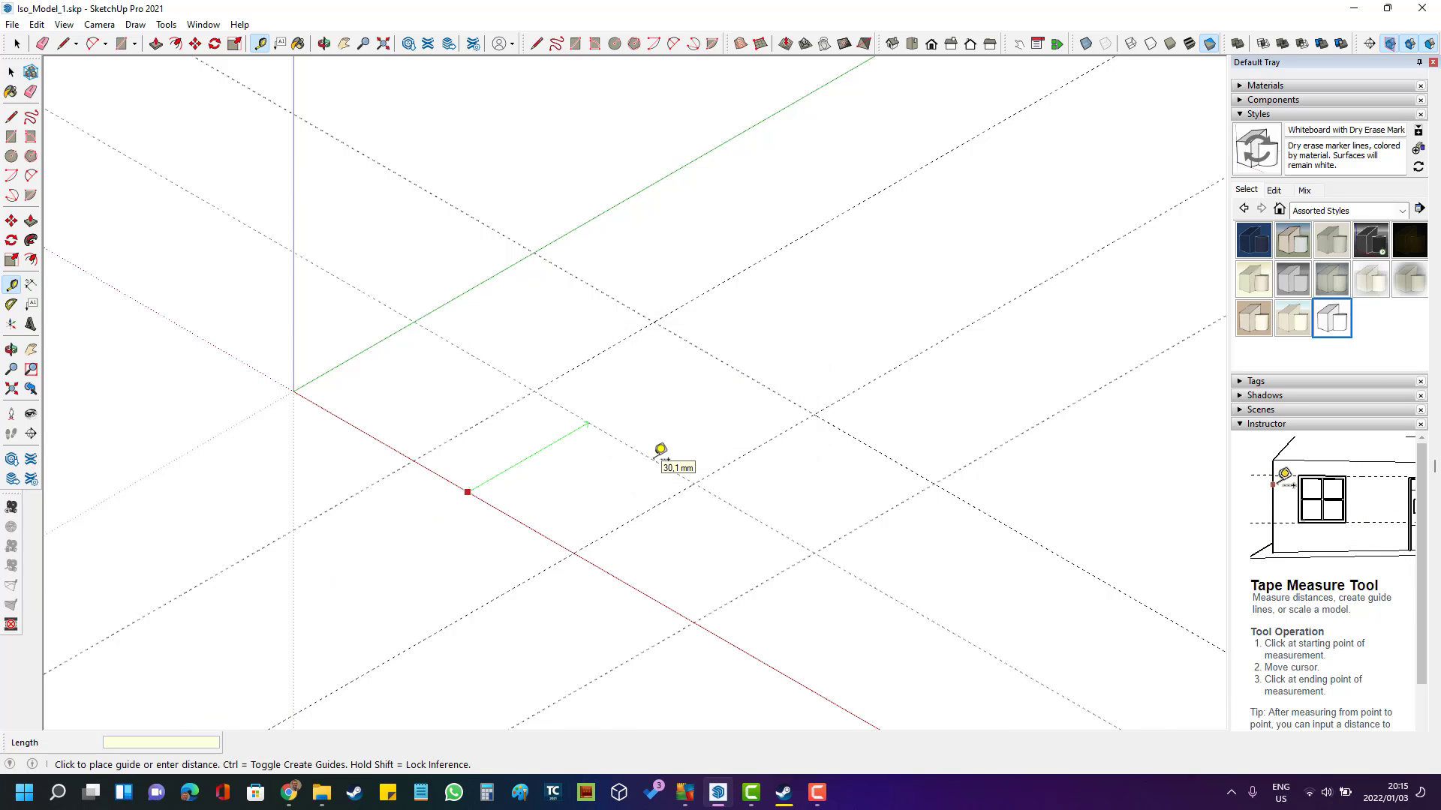
pyautogui.write('20')
pyautogui.press('Return')
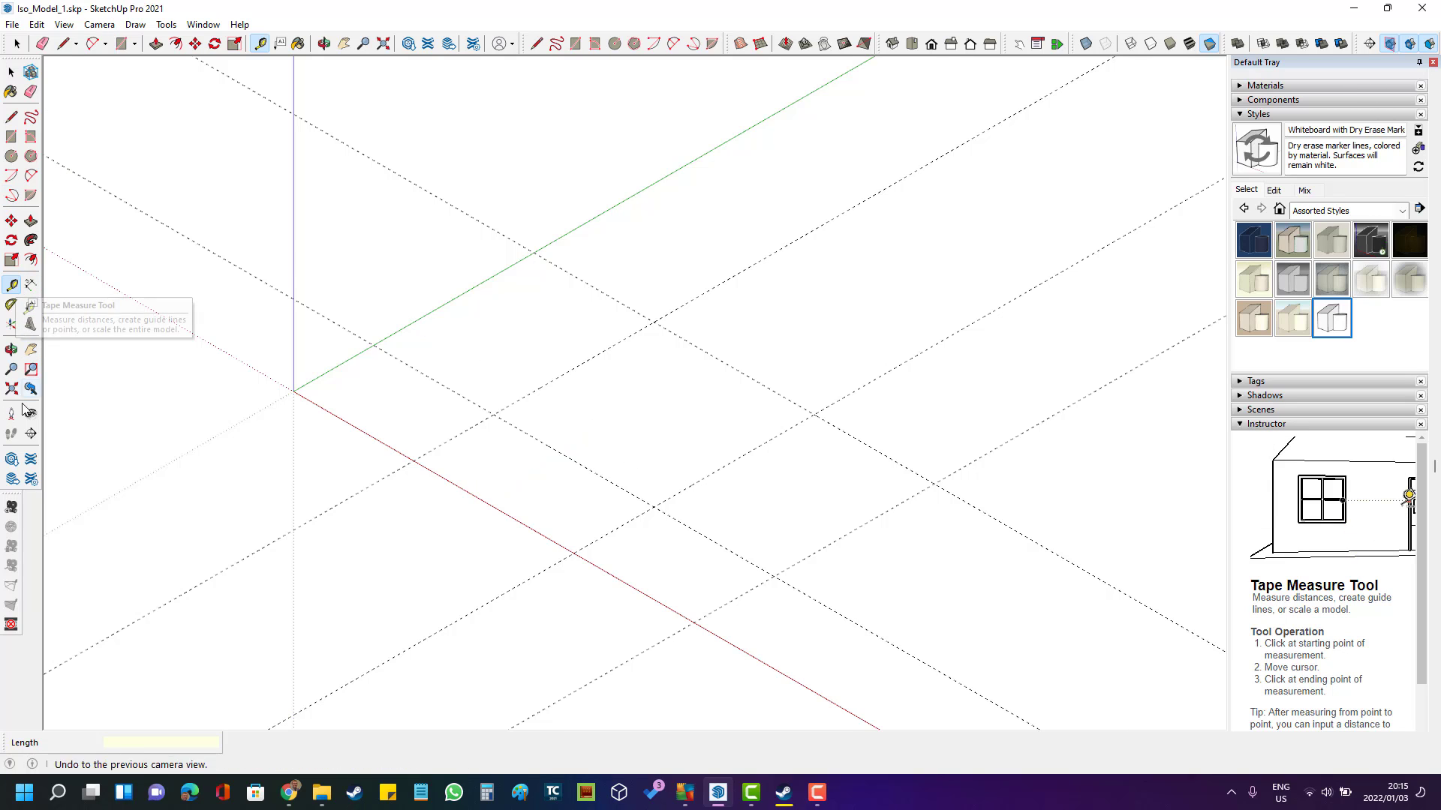
# - Draw a closed T-shaped outline with the Line tool along the guide intersections, with its narrow stem on the red axis
pyautogui.click(13, 119)
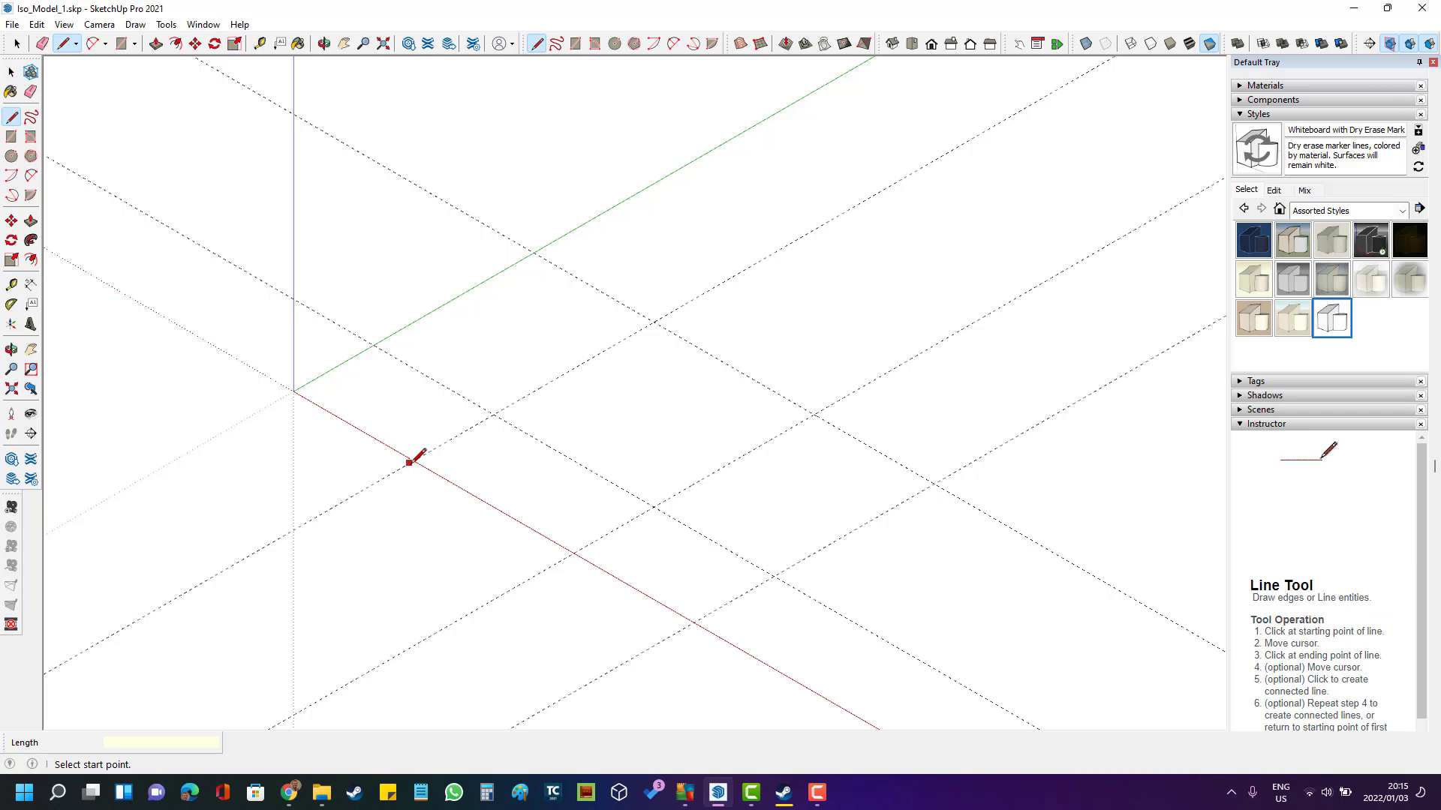
pyautogui.click(409, 463)
pyautogui.click(495, 414)
pyautogui.click(375, 344)
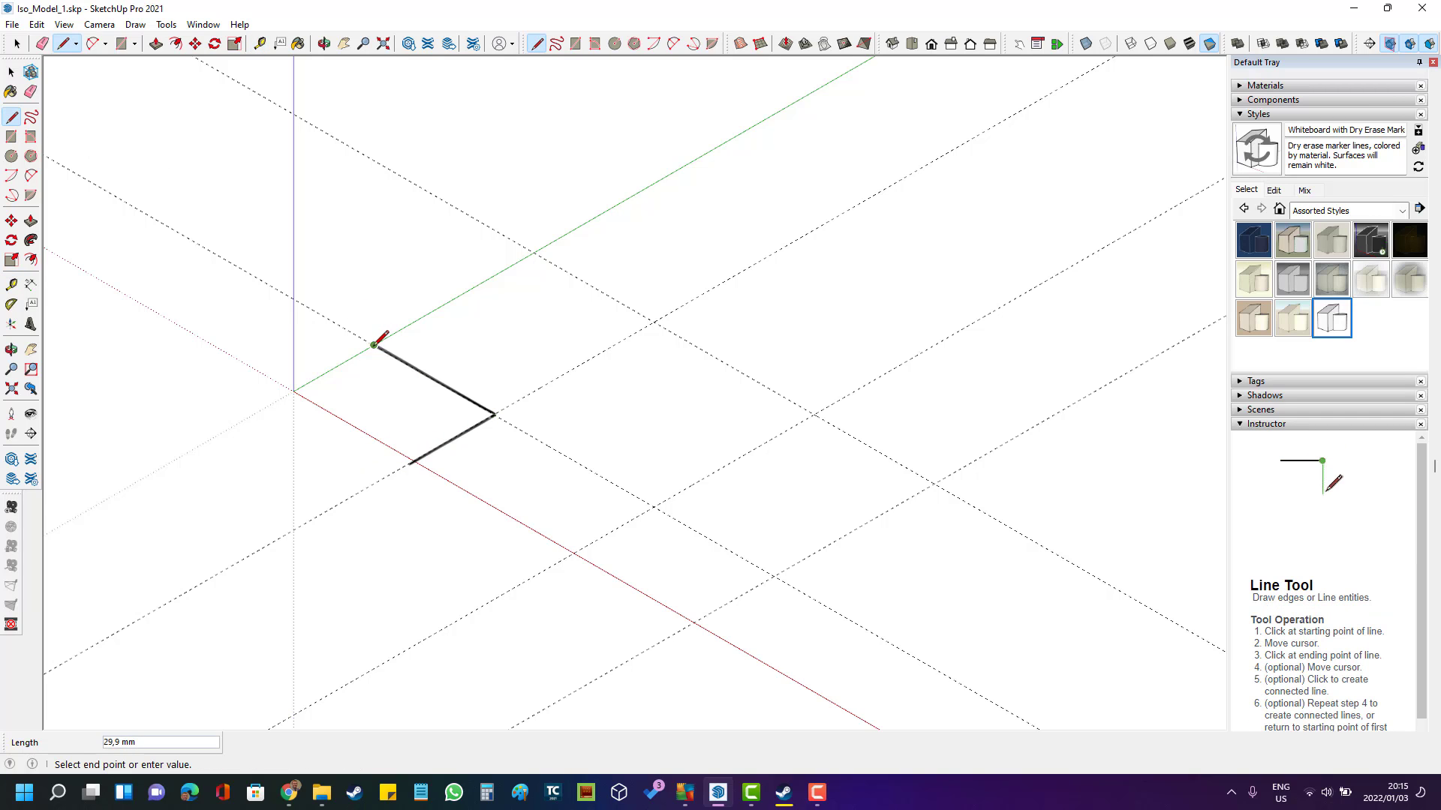
pyautogui.click(533, 252)
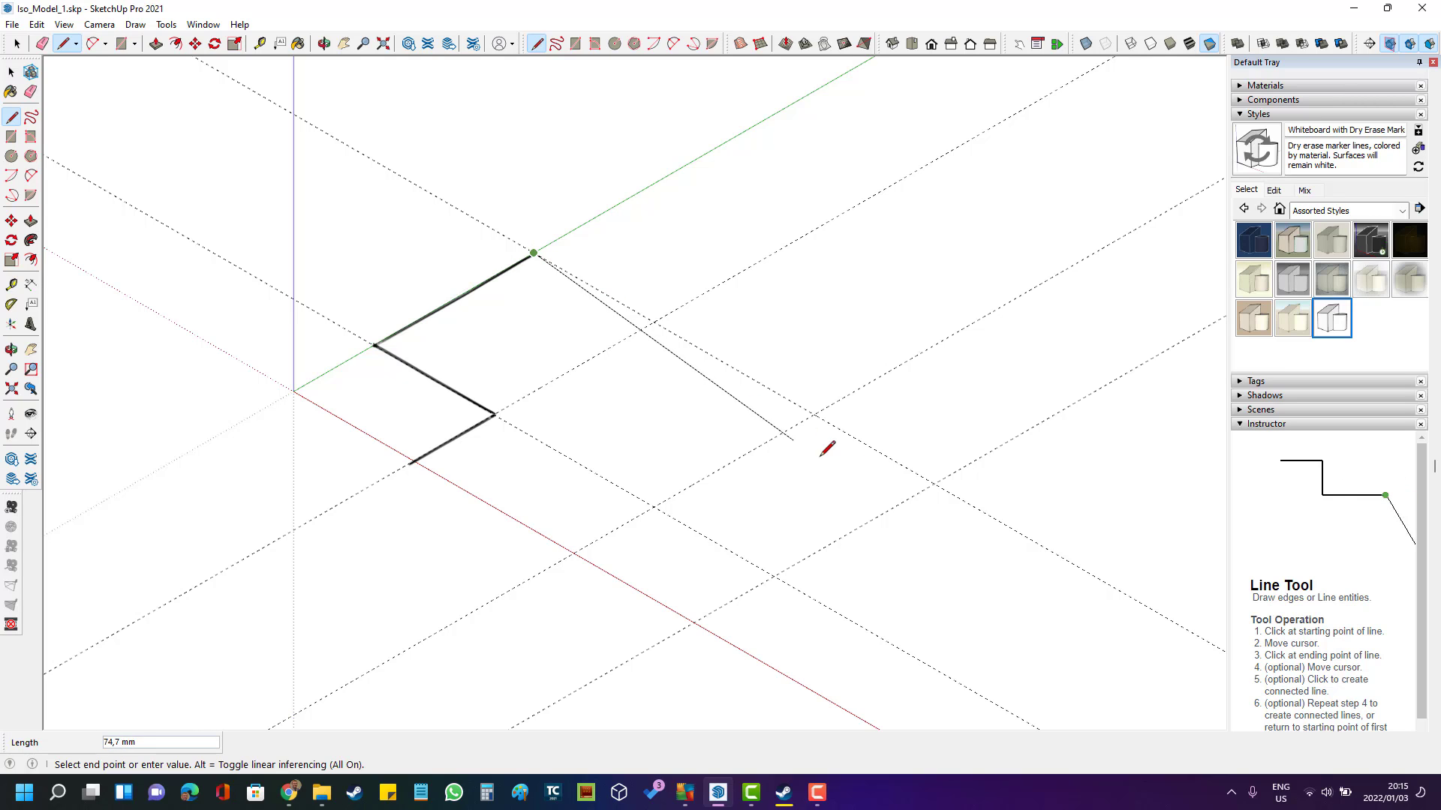
pyautogui.click(935, 483)
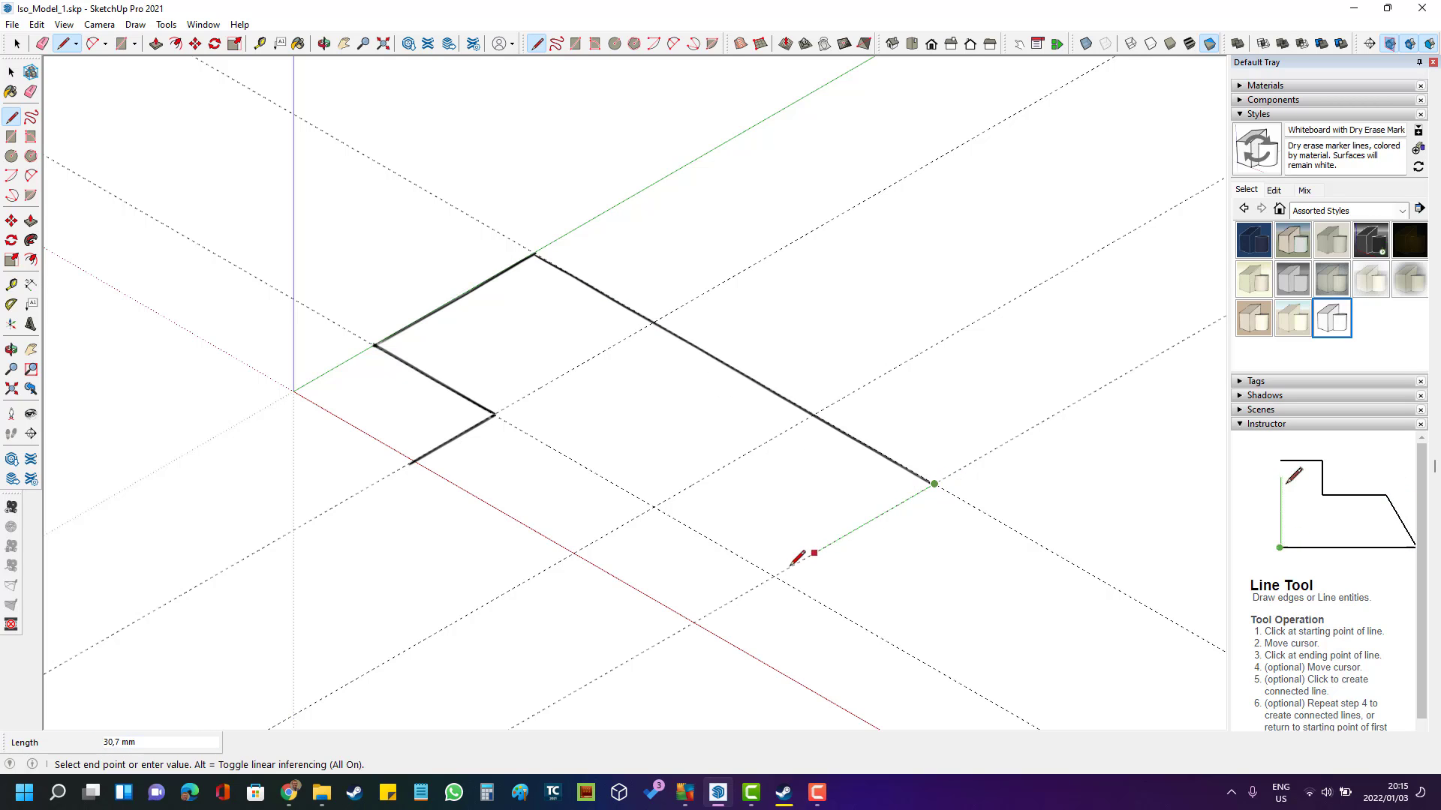
pyautogui.click(774, 576)
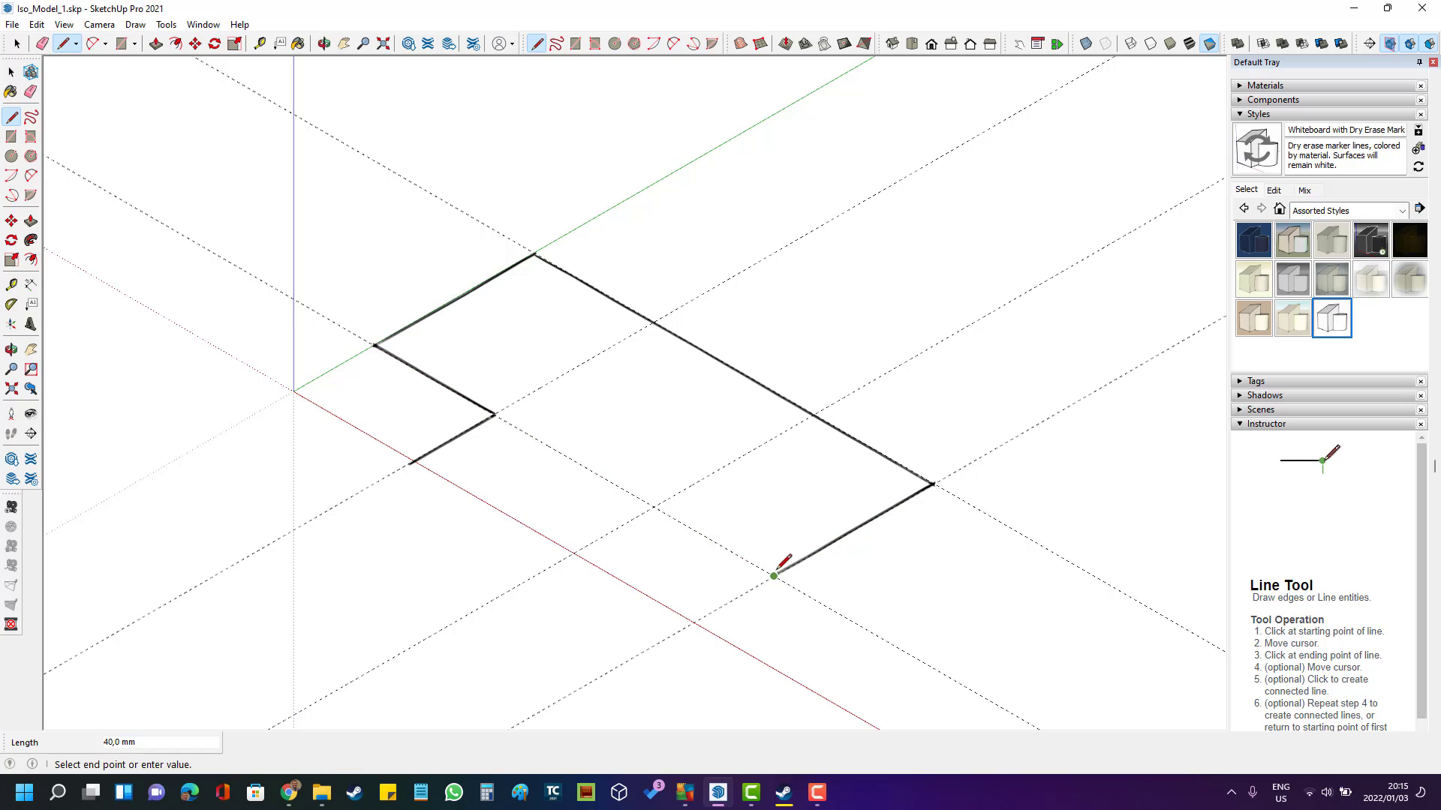
pyautogui.click(655, 508)
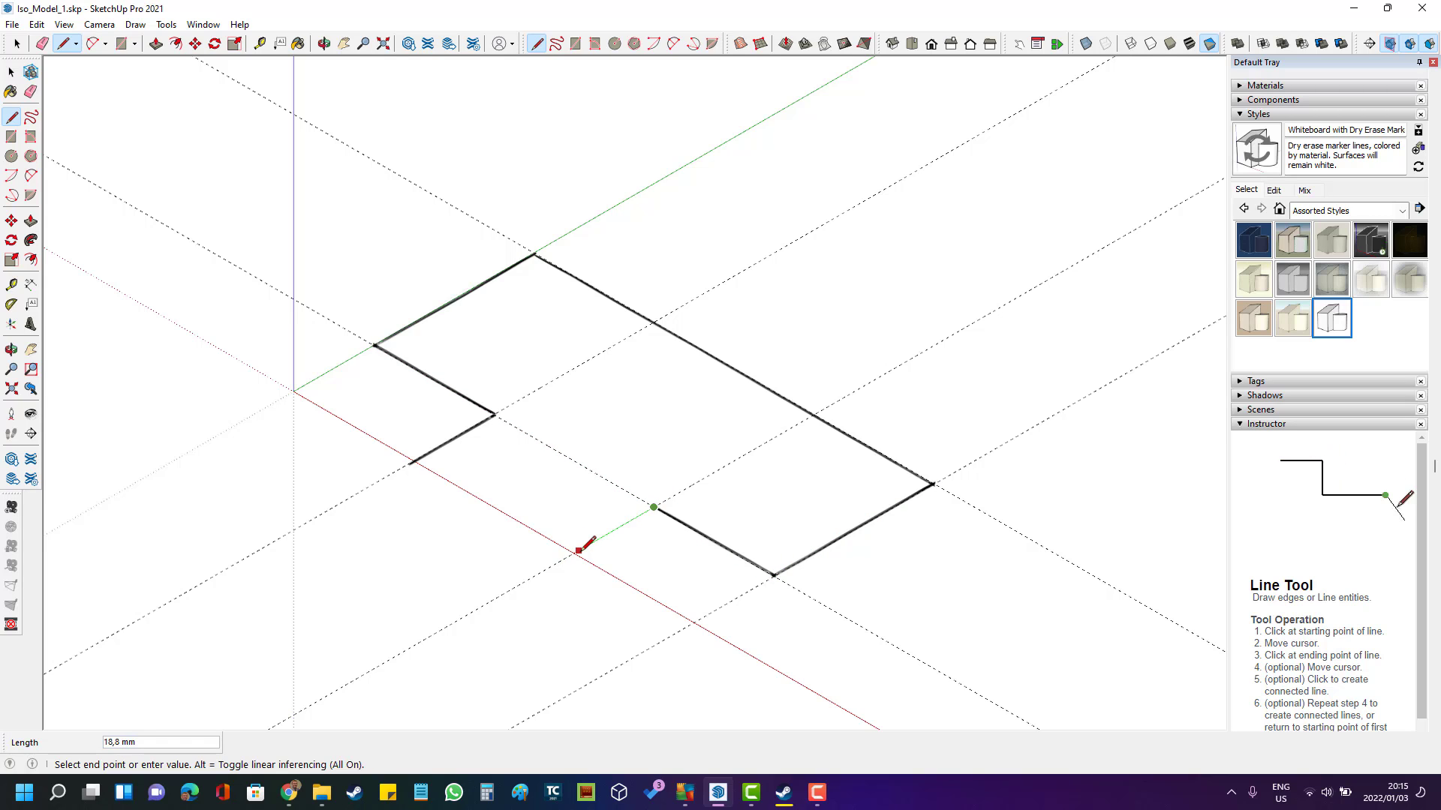
pyautogui.click(575, 553)
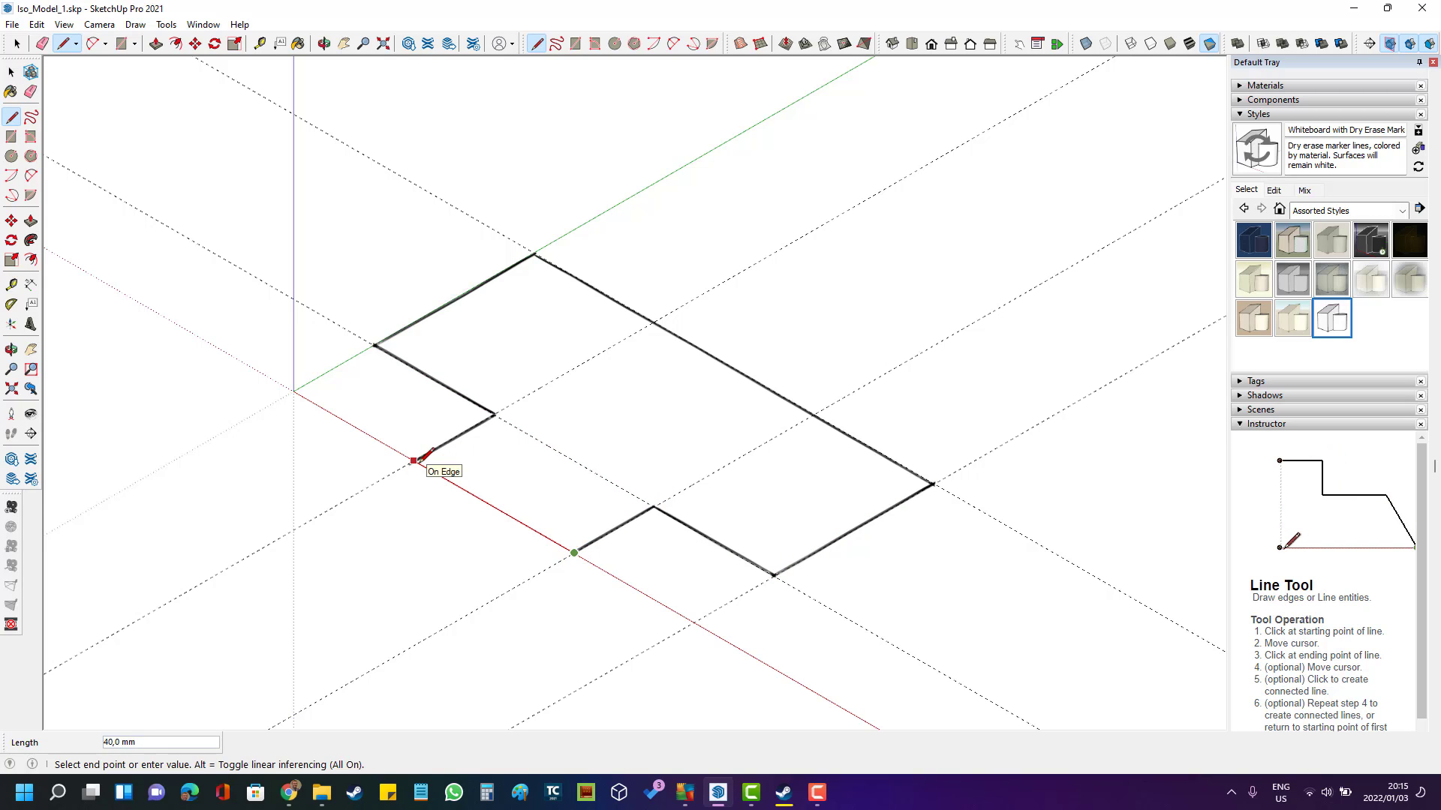
pyautogui.scroll(2, 415, 459)
pyautogui.scroll(2, 410, 460)
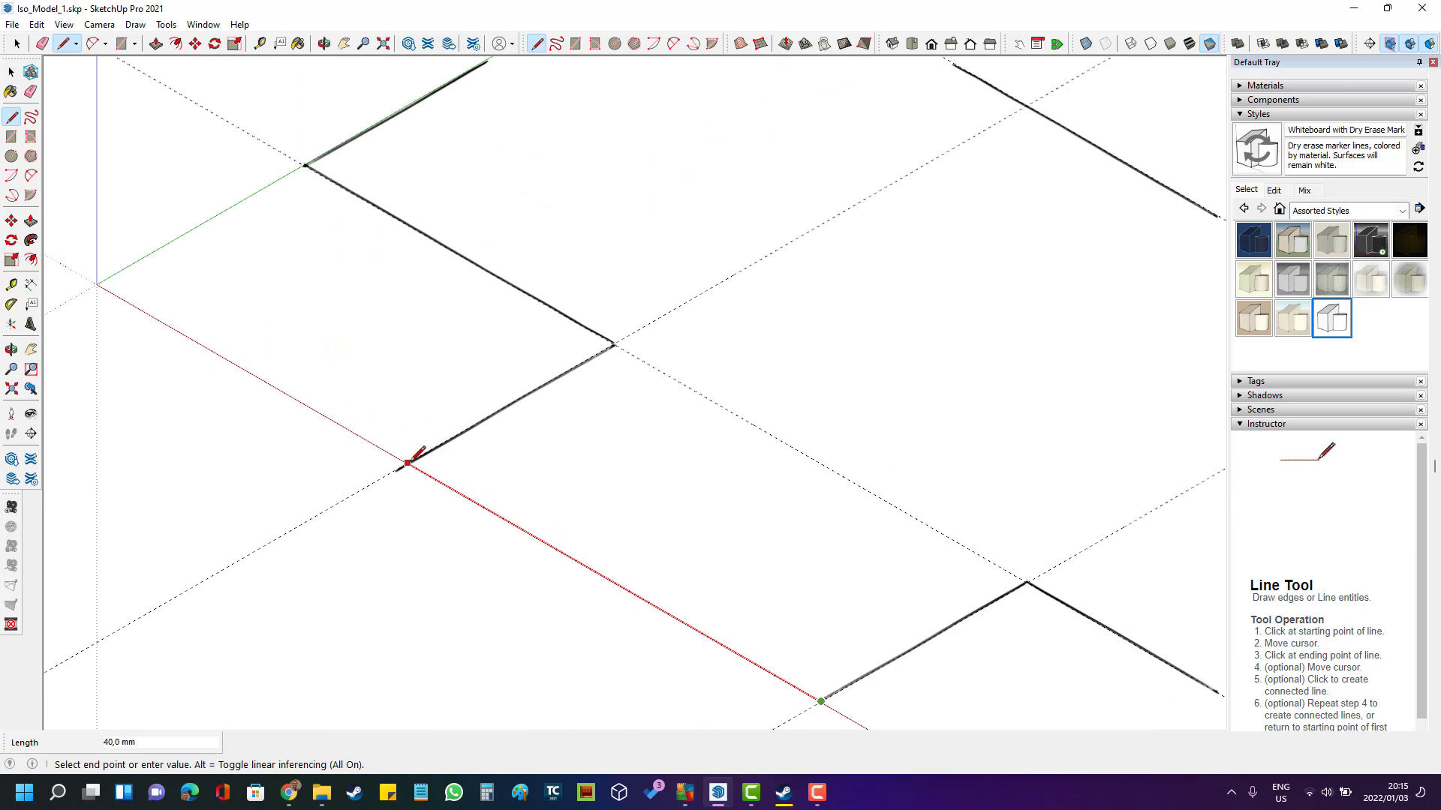
pyautogui.click(408, 462)
# - Push/Pull the T-shaped face upward by 20 mm
pyautogui.scroll(1, 386, 443)
pyautogui.scroll(-5, 493, 466)
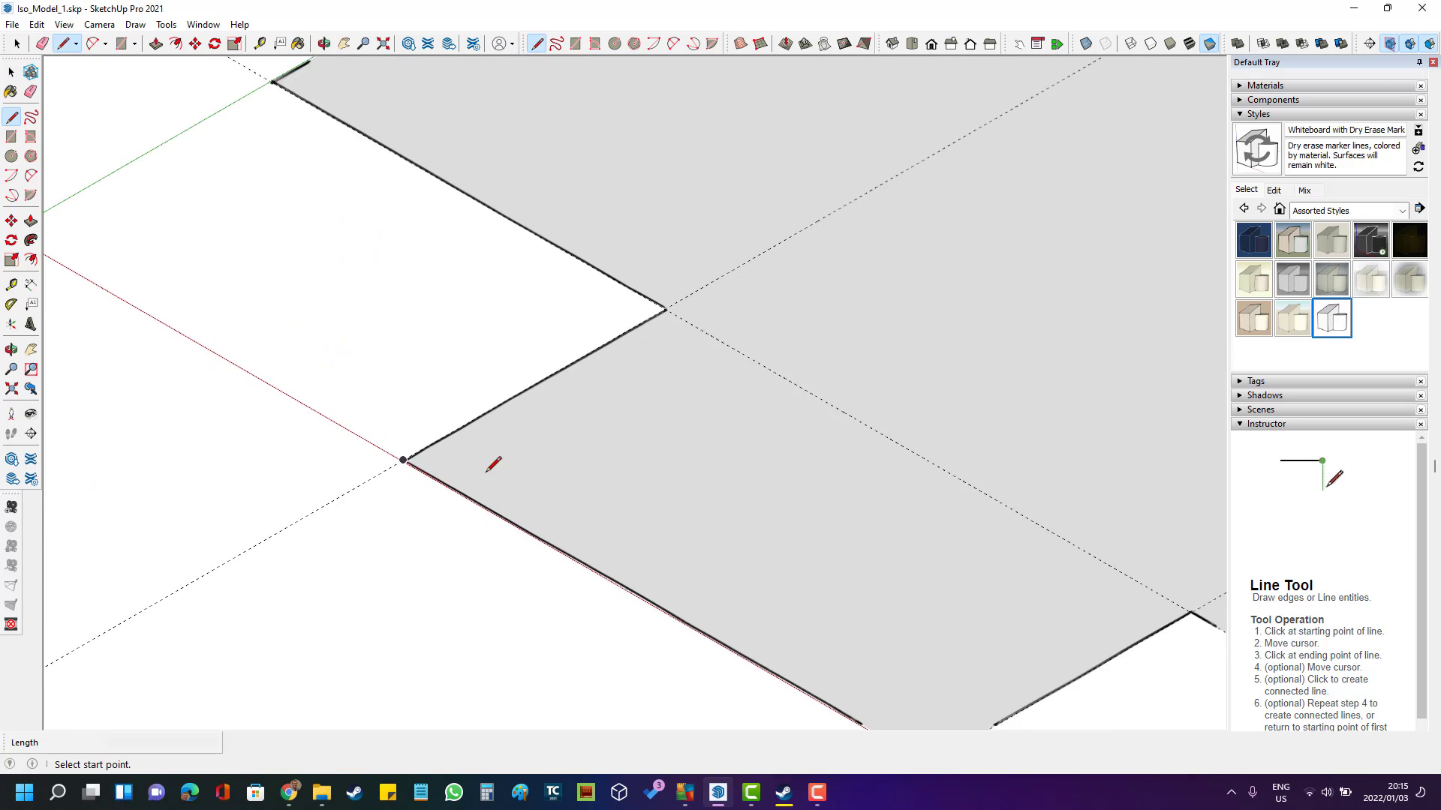
pyautogui.scroll(1, 938, 523)
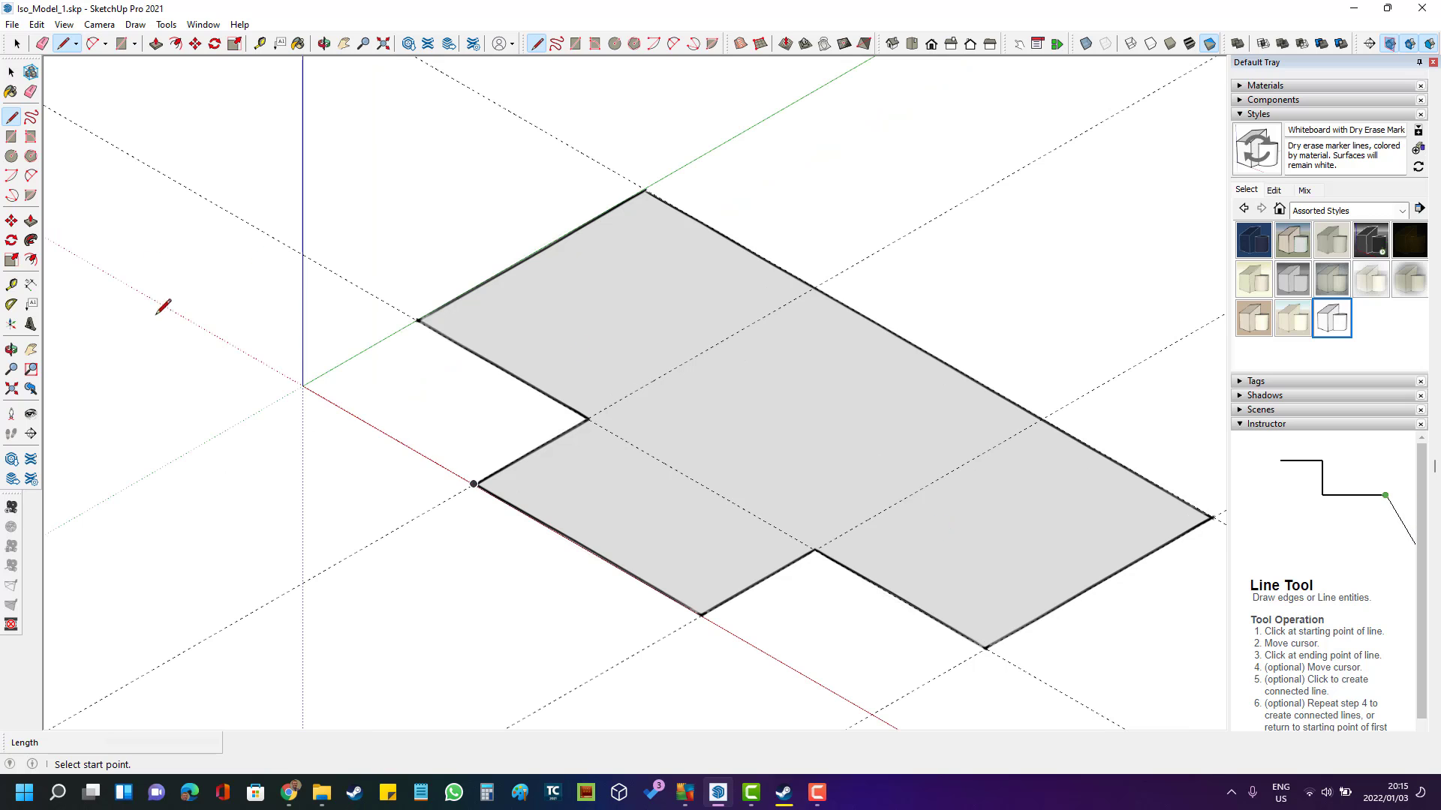
pyautogui.click(30, 218)
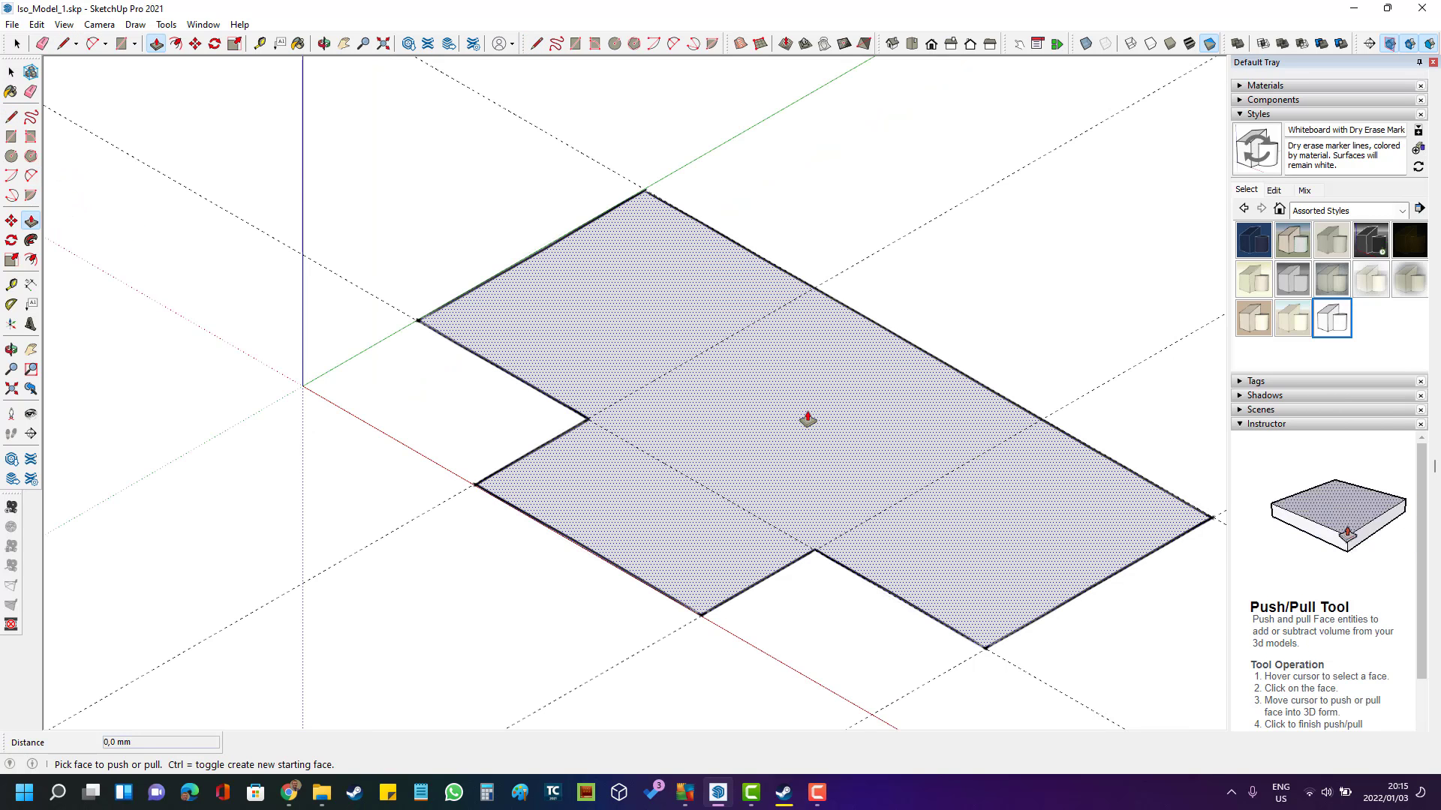
pyautogui.moveTo(808, 418); pyautogui.dragTo(785, 325)
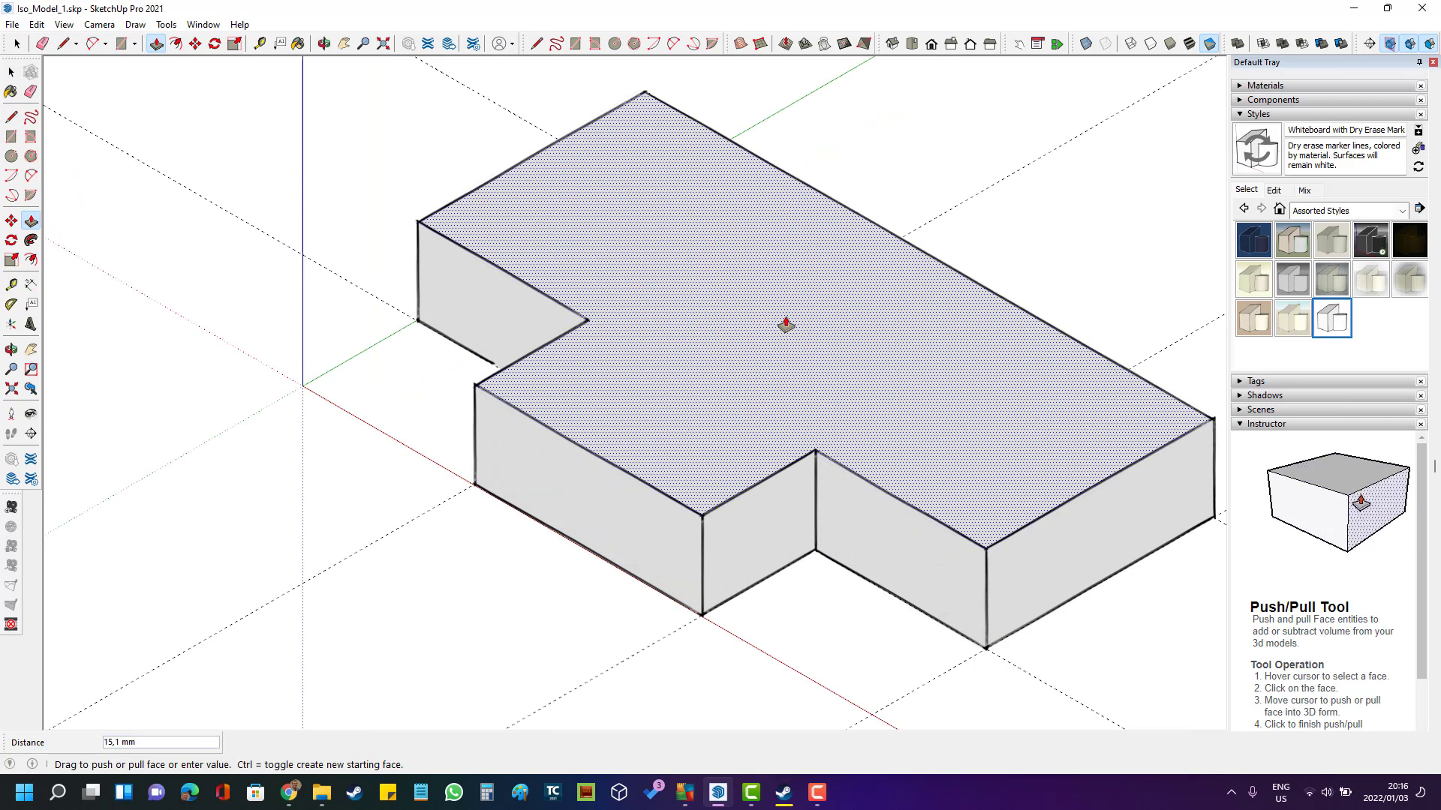
pyautogui.write('20')
pyautogui.press('Return')
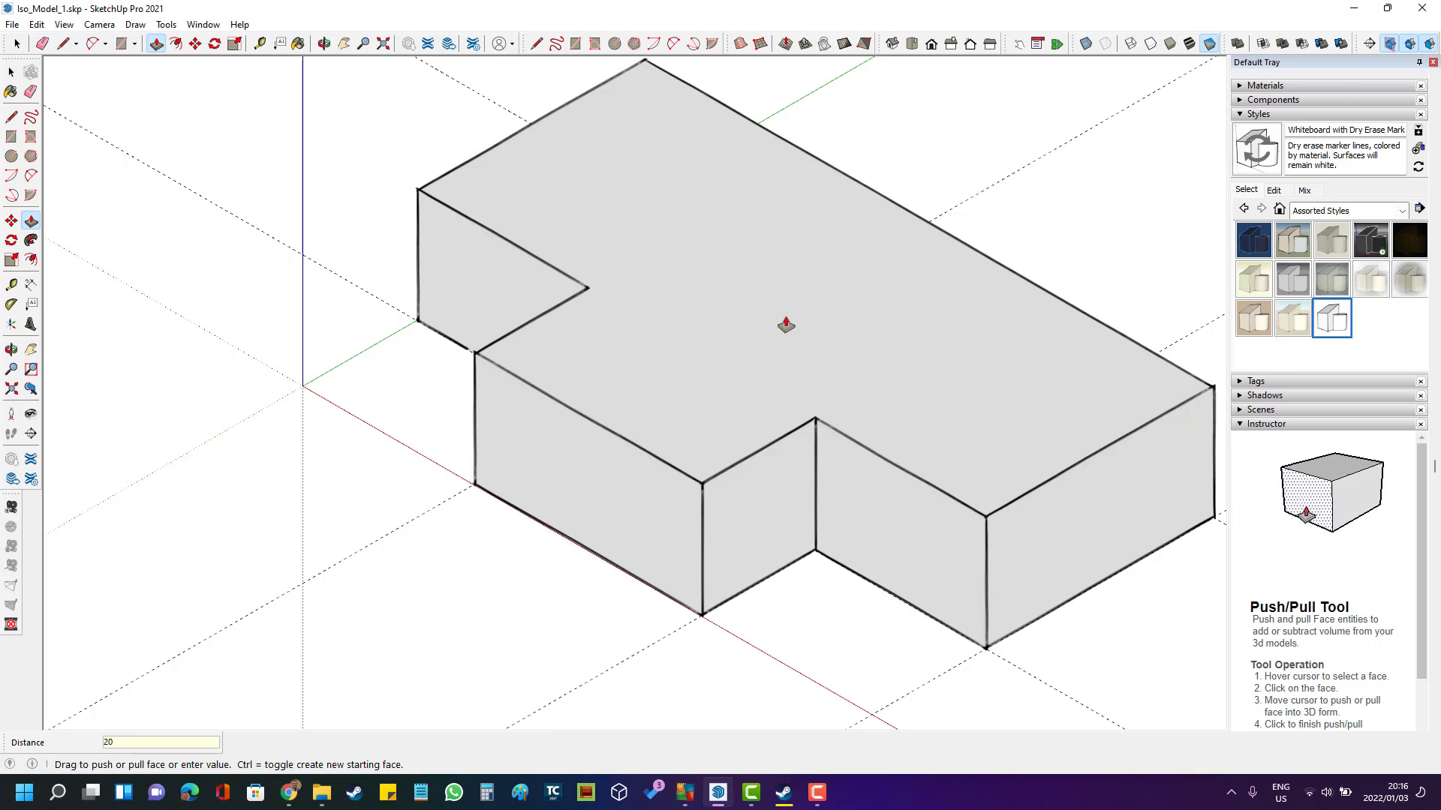
# - Place a guide across the block's top face, offset inward from the short end edge farthest along the red axis
pyautogui.scroll(-2, 708, 193)
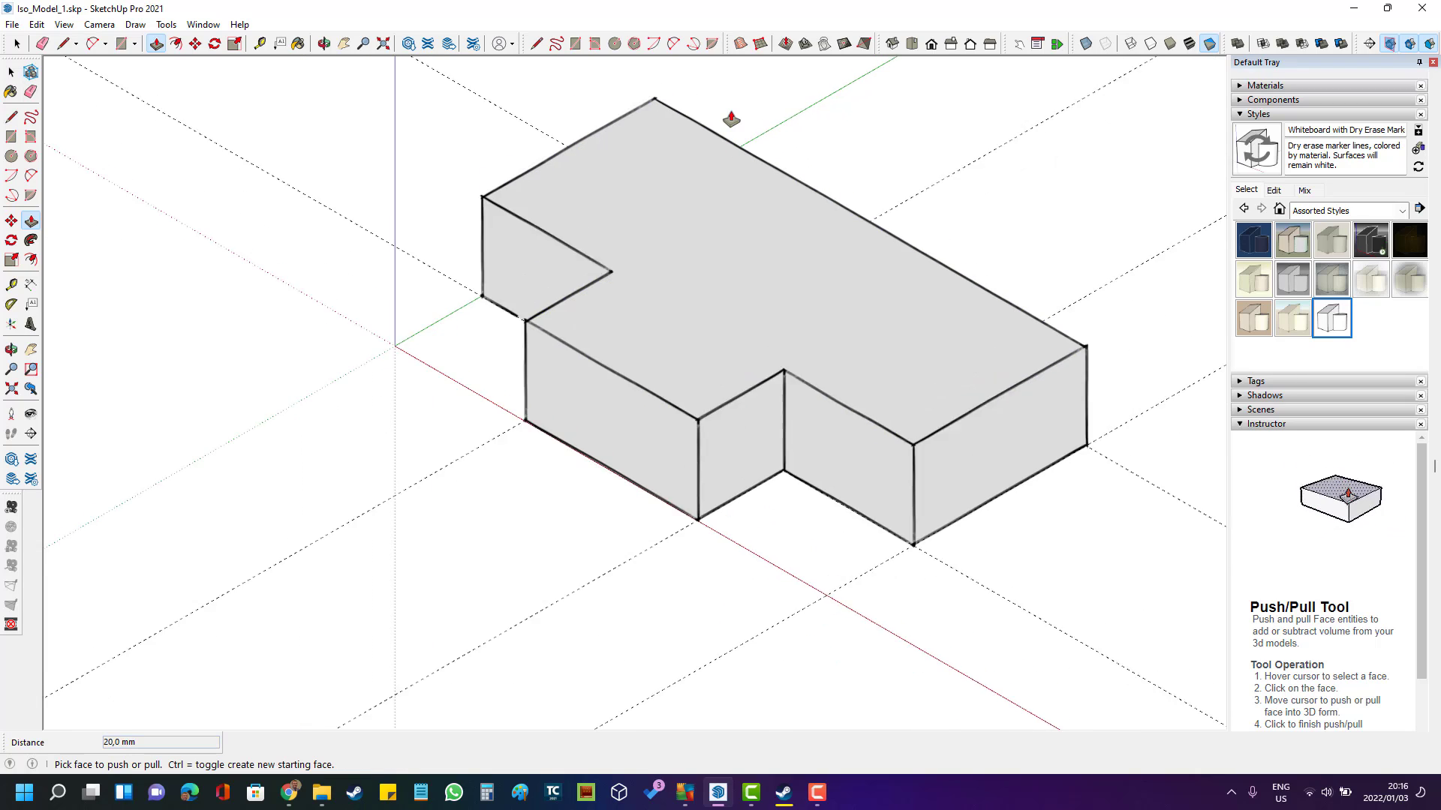
pyautogui.scroll(2, 733, 122)
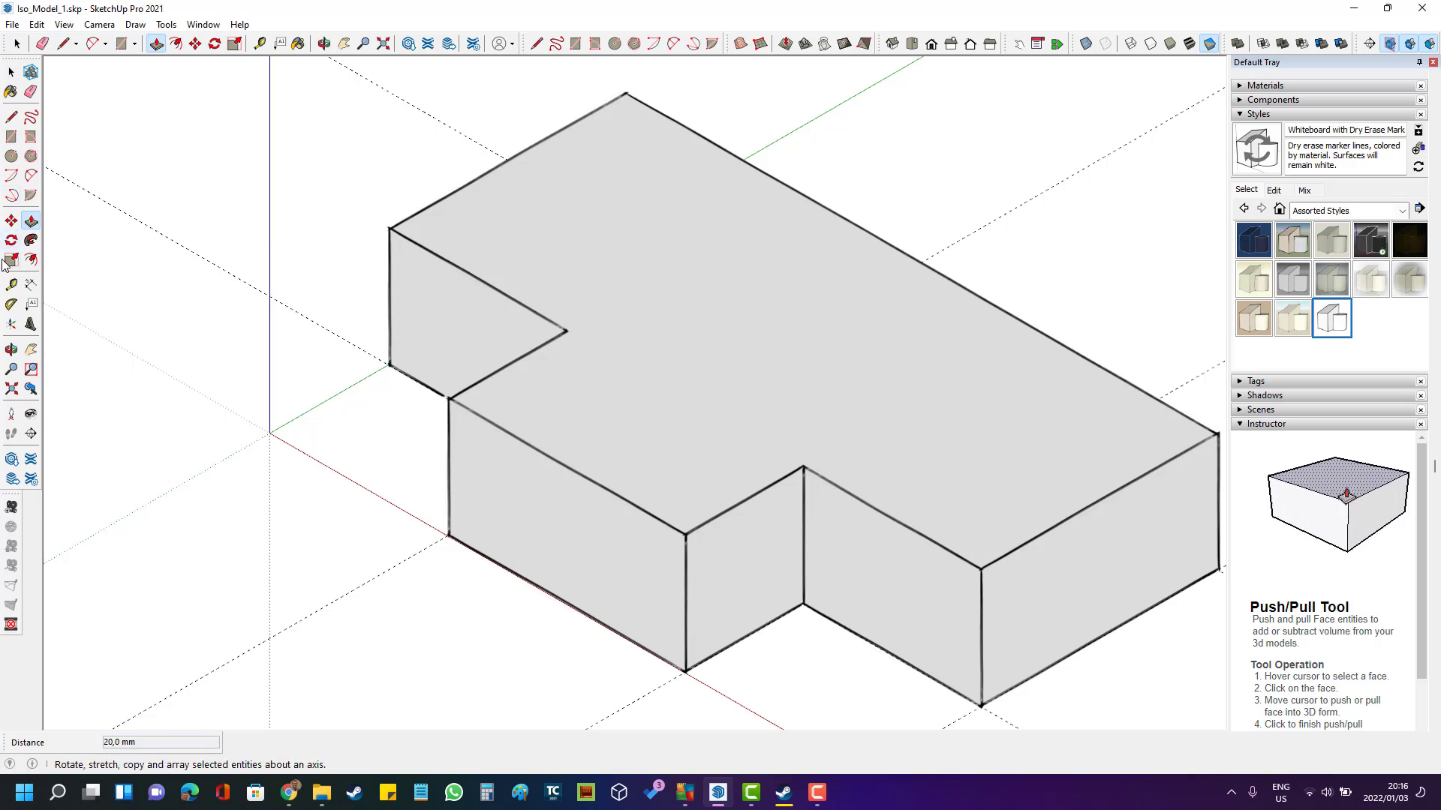
pyautogui.click(13, 284)
pyautogui.click(1098, 500)
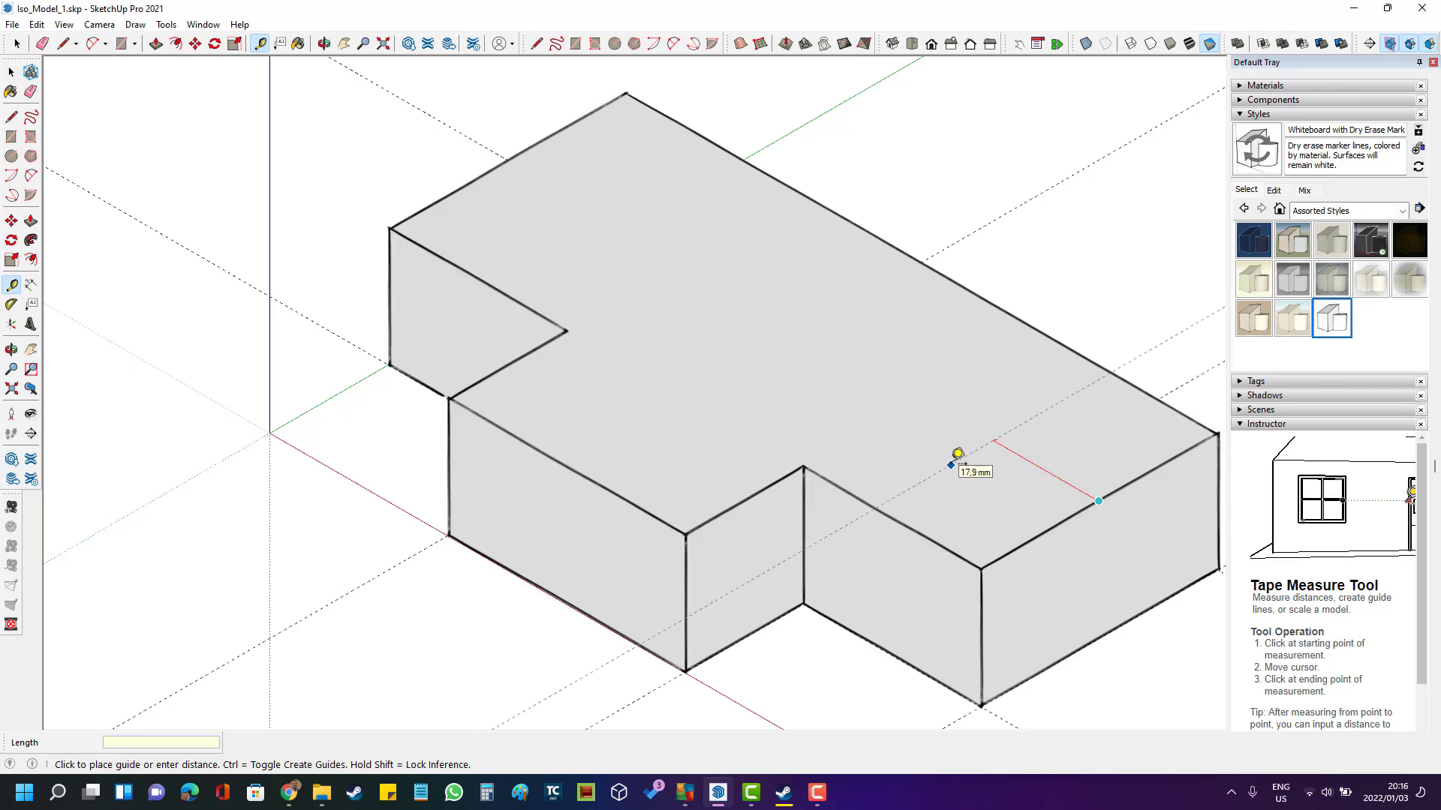
pyautogui.press('Return')
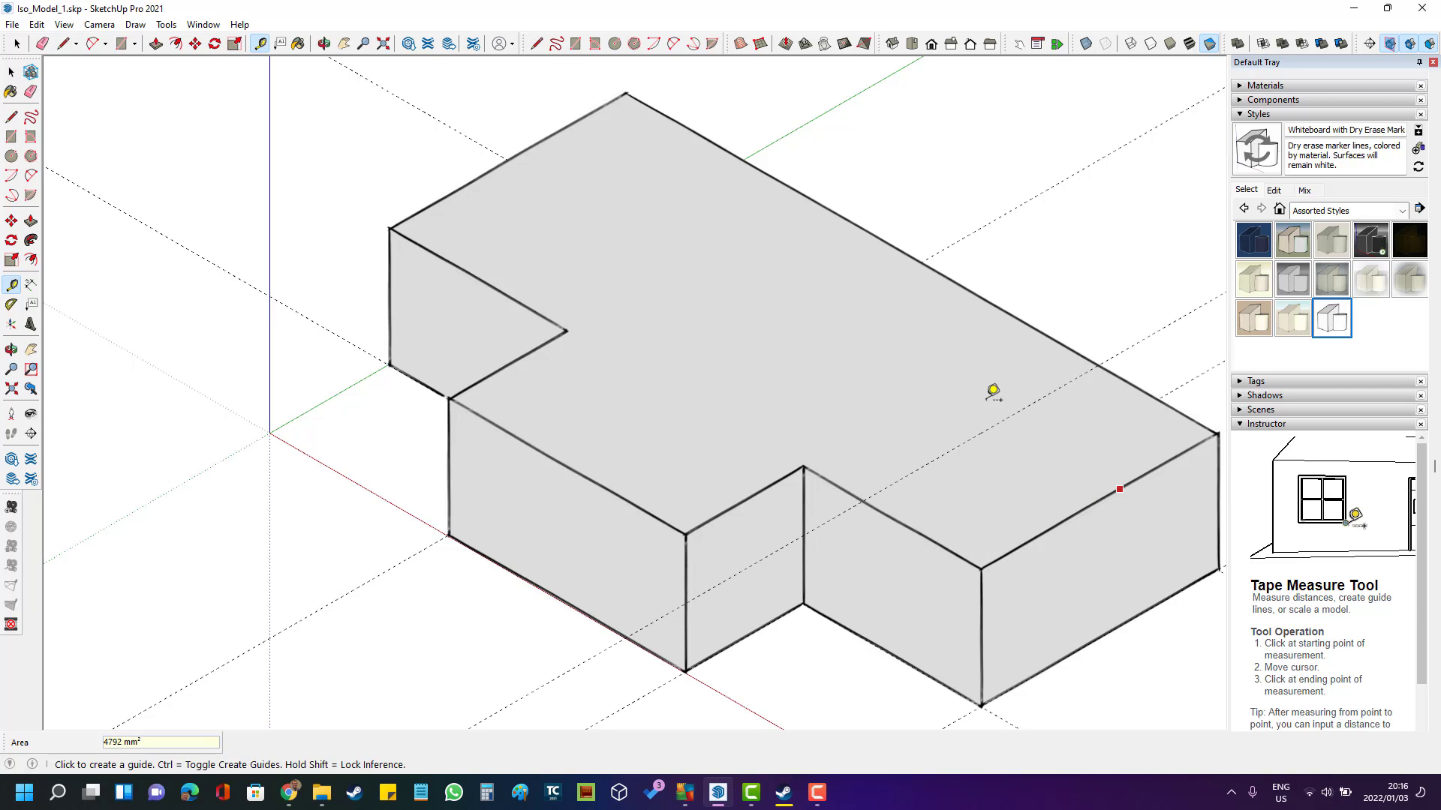
# - Place a guide across the top face, offset 20 mm inward from the short end edge nearest the green axis
pyautogui.click(563, 128)
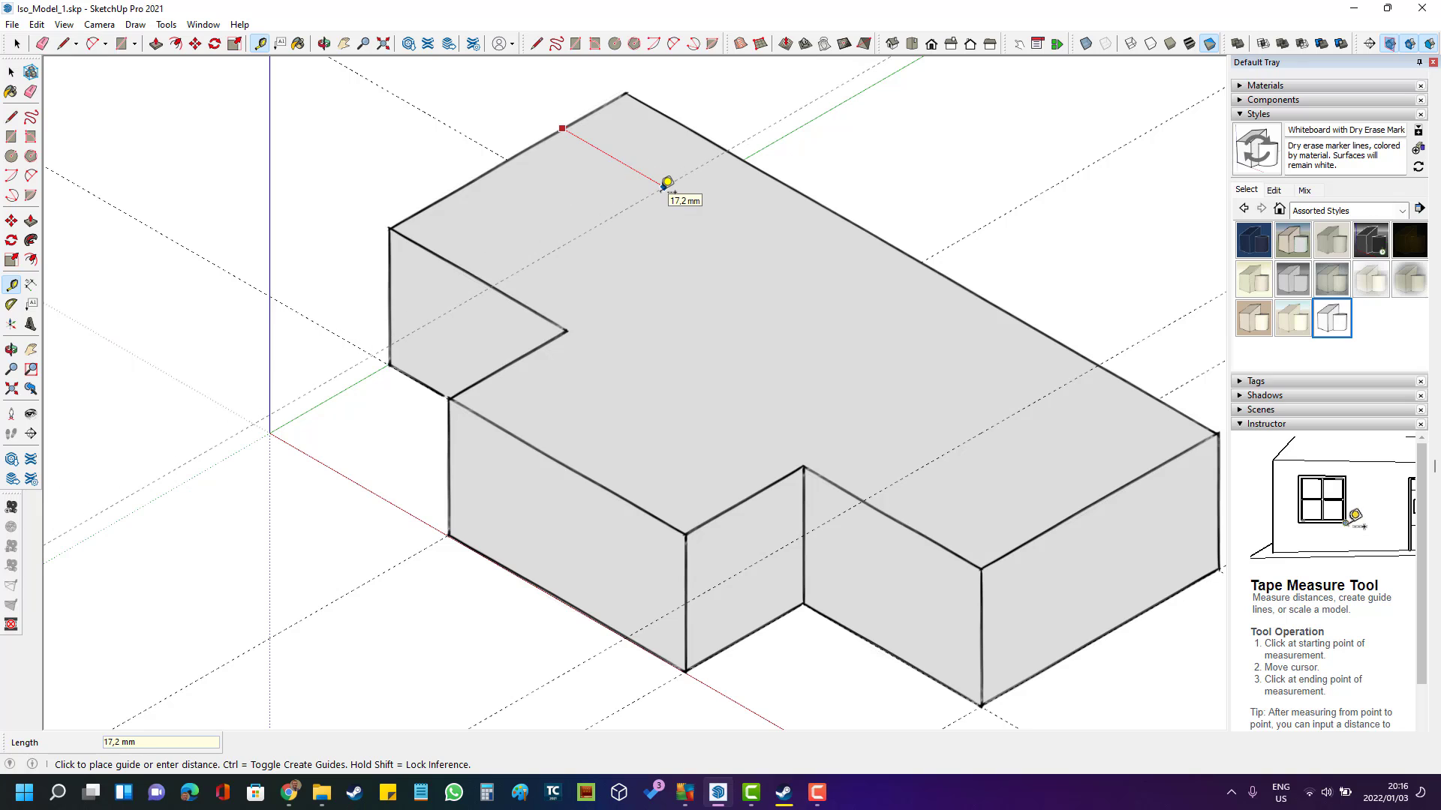
pyautogui.write('20')
pyautogui.press('Return')
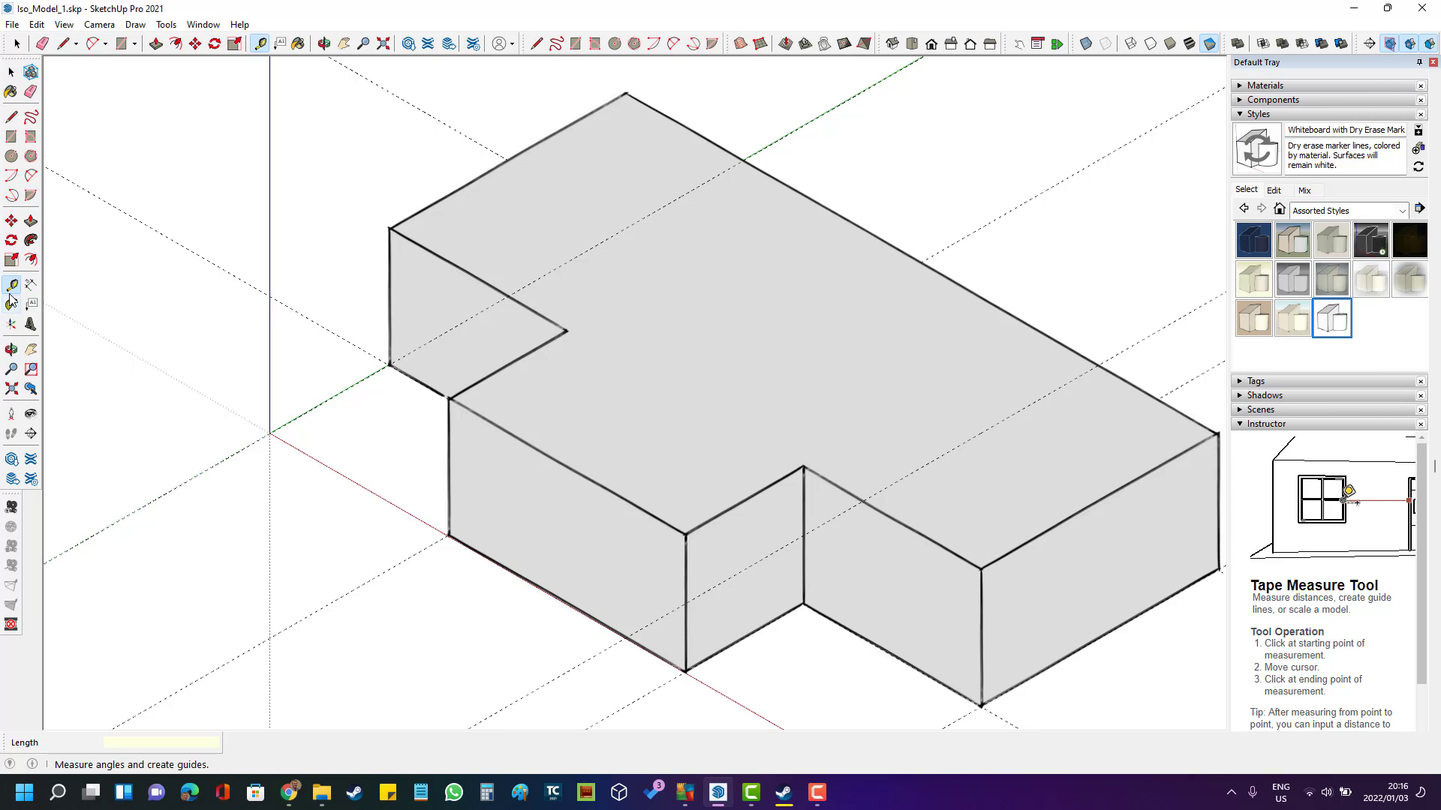
# - Draw a 40 mm line along each of the two guides across the top face, separating a strip at each end
pyautogui.click(19, 114)
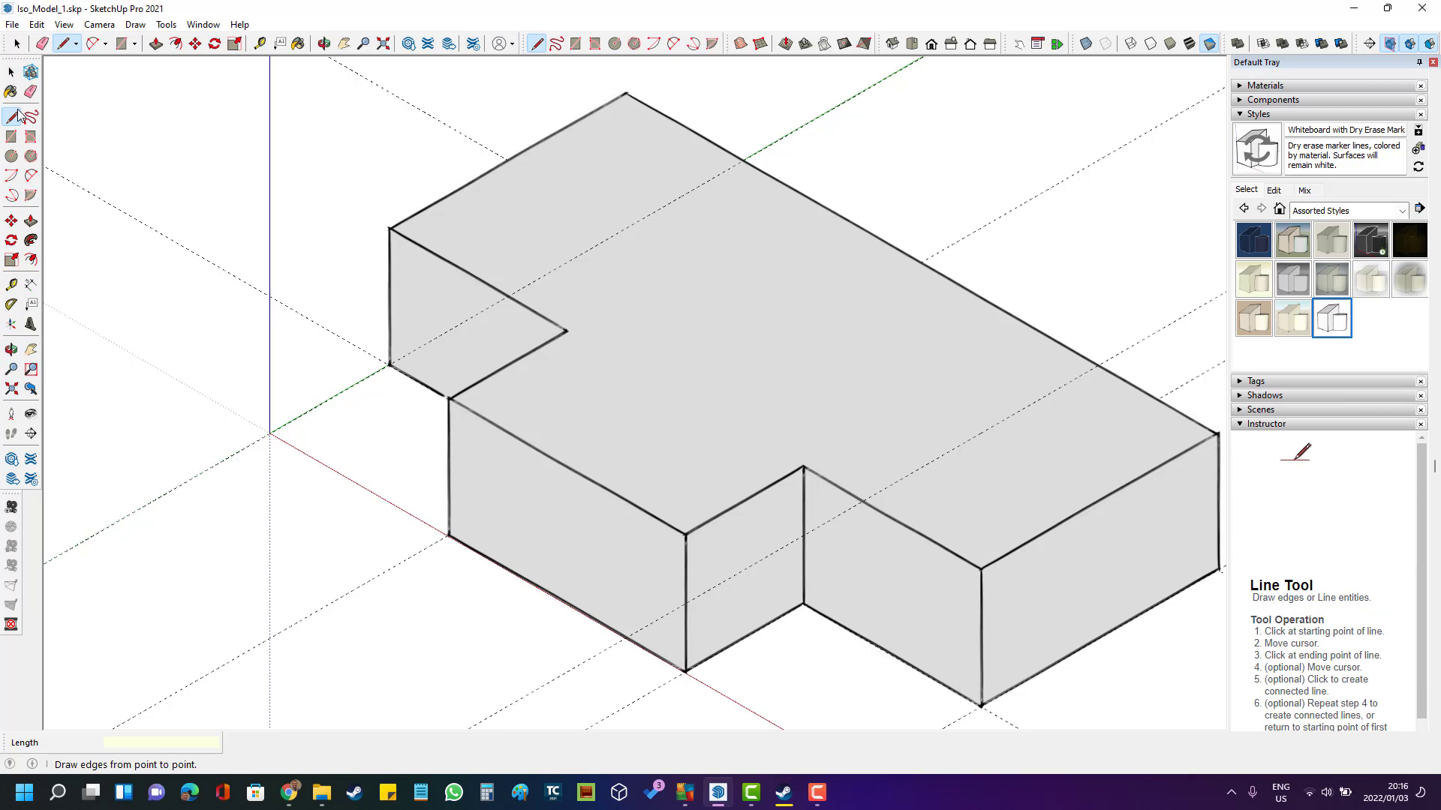
pyautogui.click(508, 294)
pyautogui.click(744, 160)
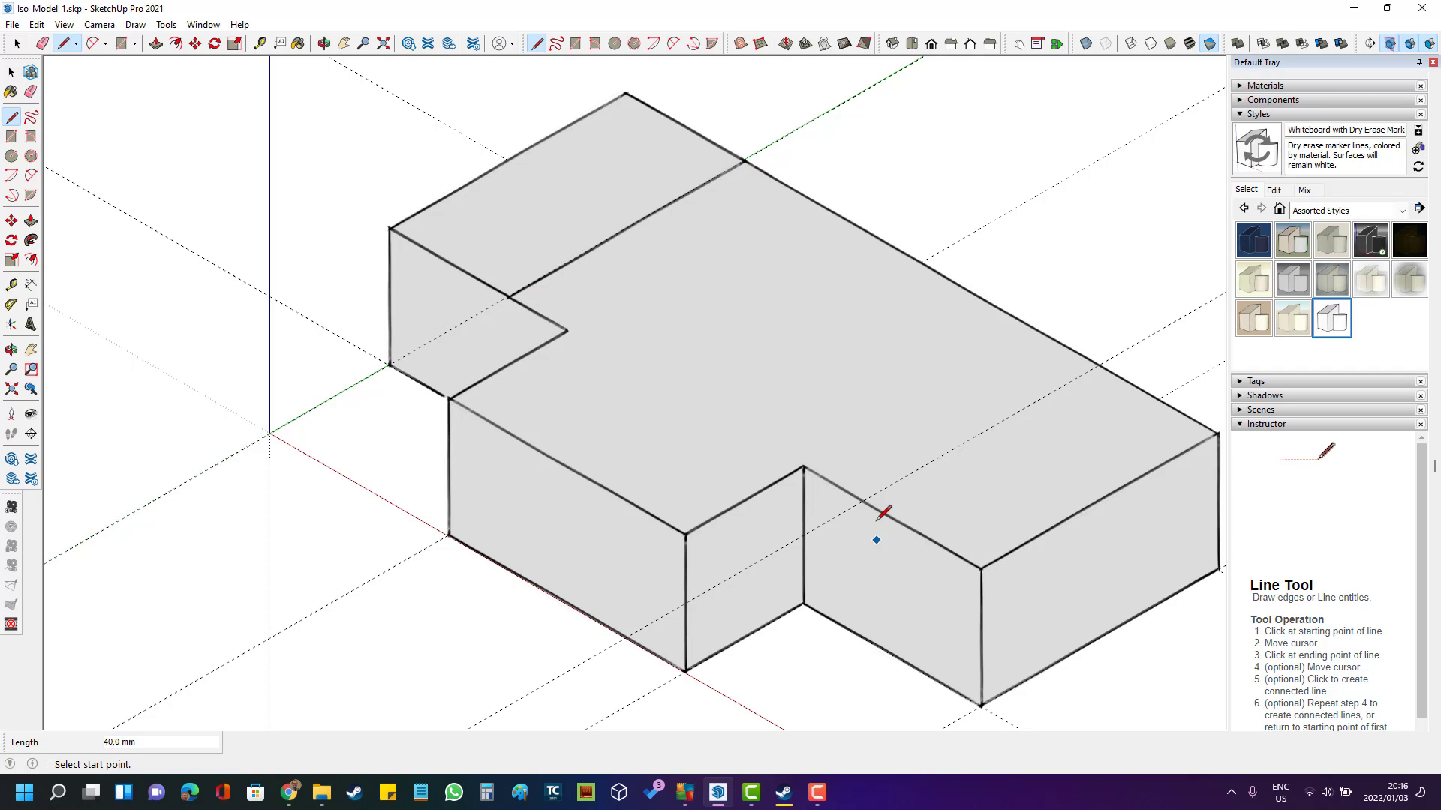
pyautogui.click(863, 501)
pyautogui.click(1099, 367)
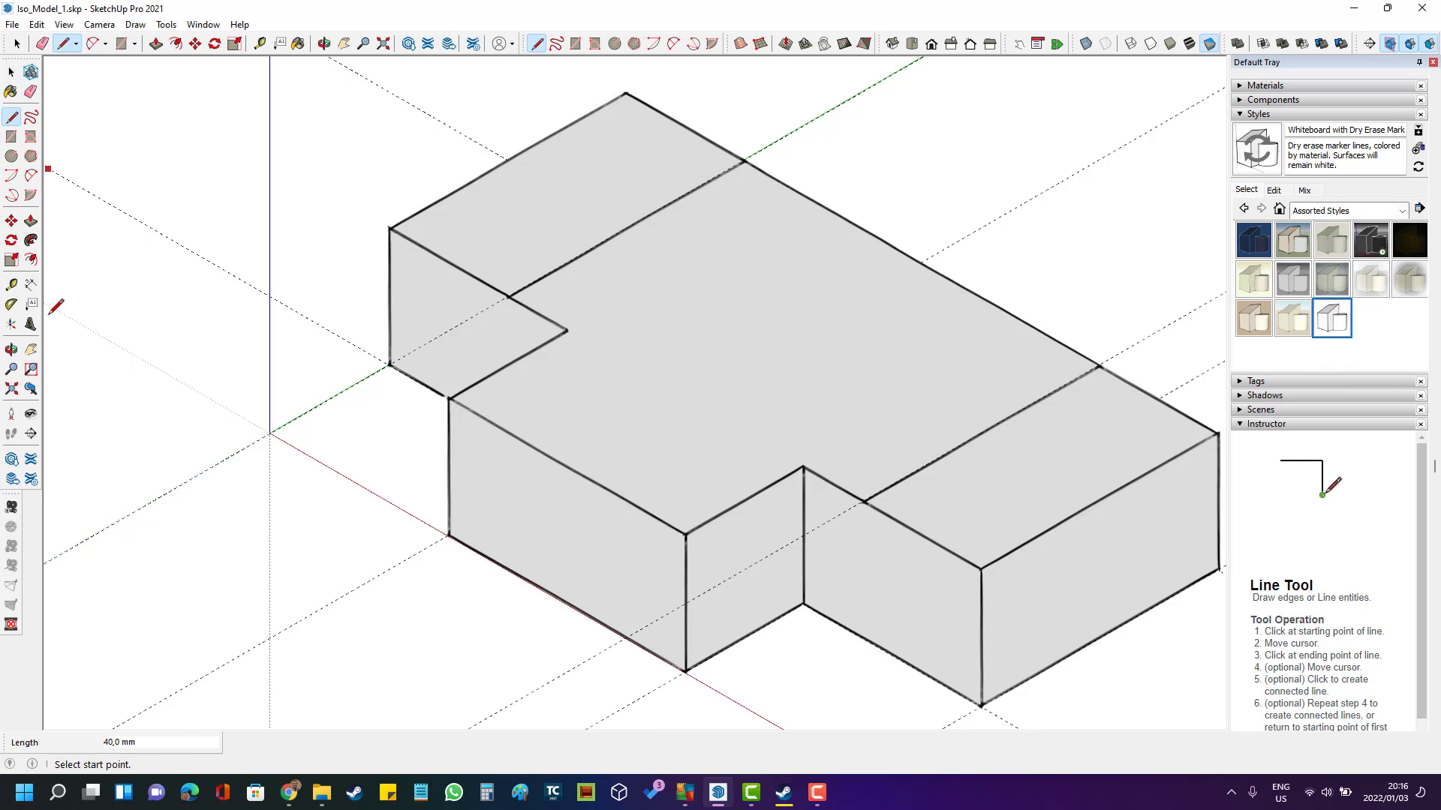
# - Push/Pull the end strip nearest the green axis upward by 20 mm
pyautogui.click(30, 221)
pyautogui.click(566, 225)
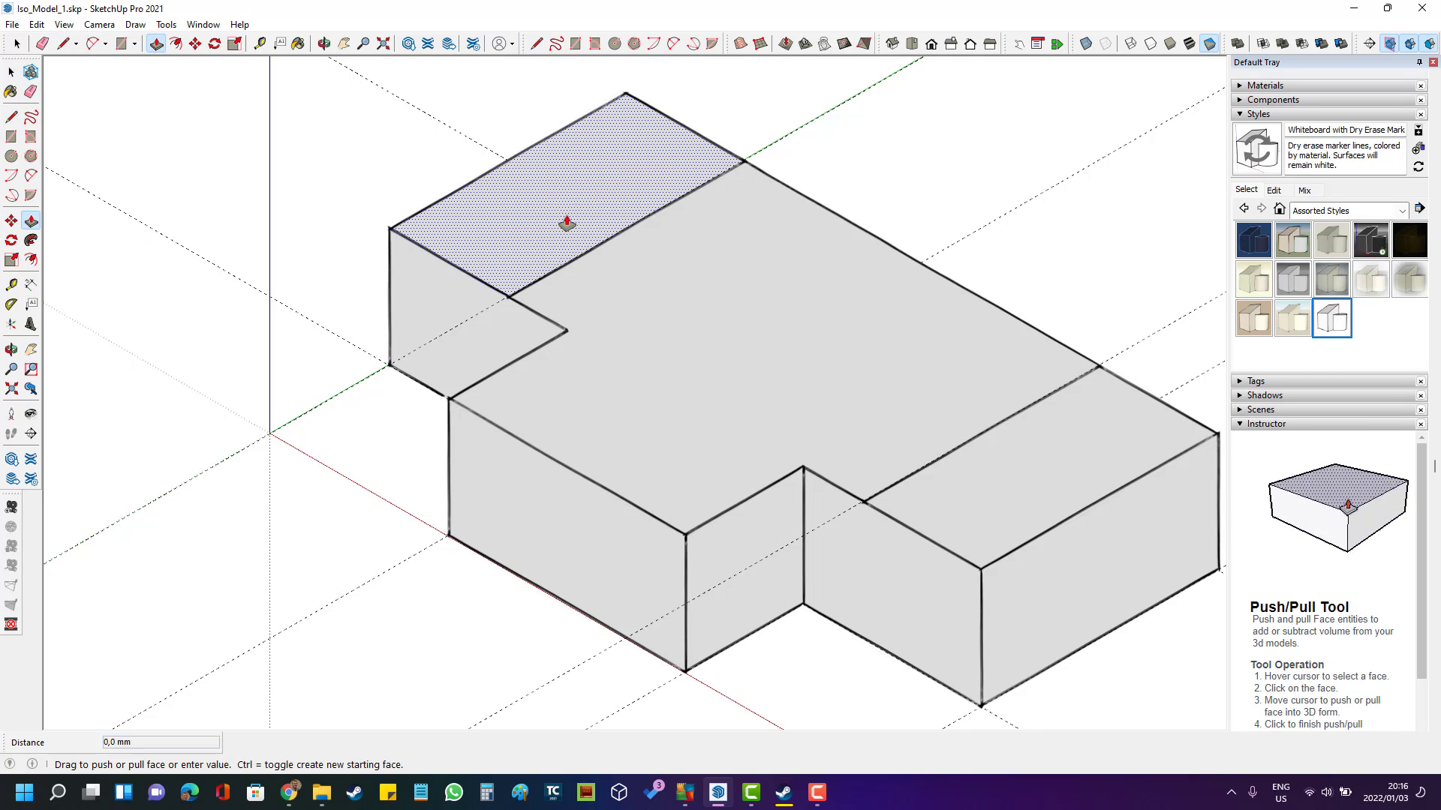
pyautogui.click(596, 141)
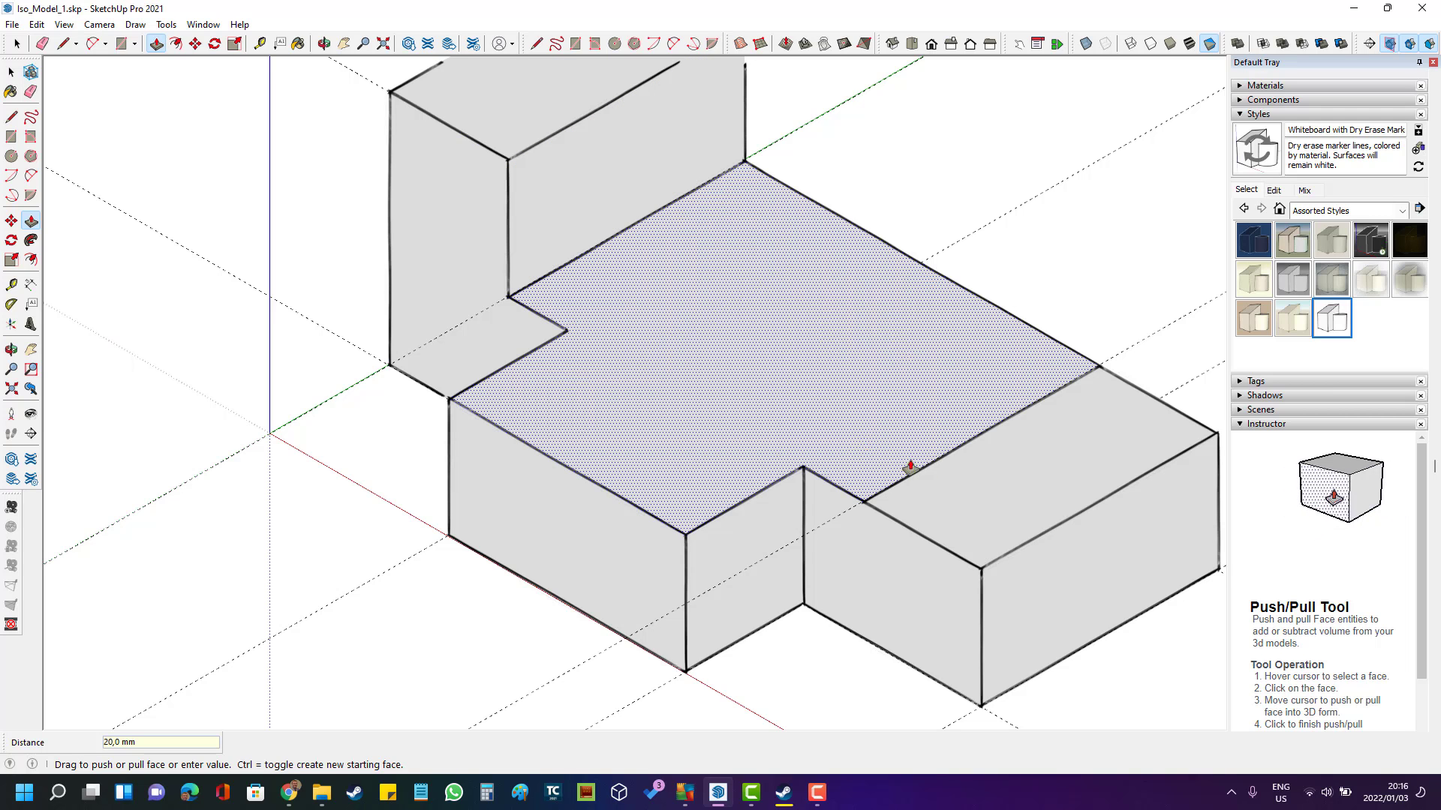
pyautogui.click(1048, 426)
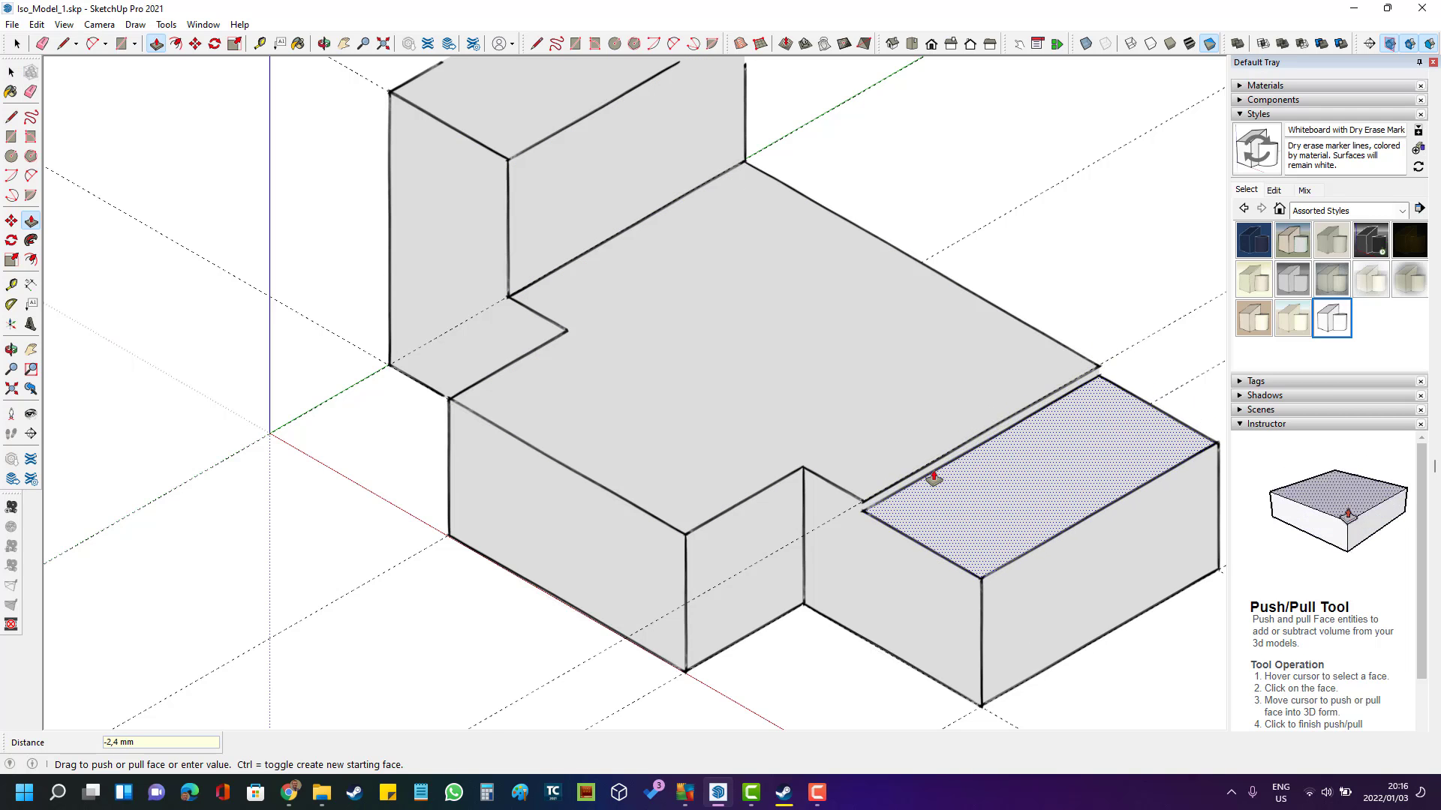
pyautogui.click(1044, 450)
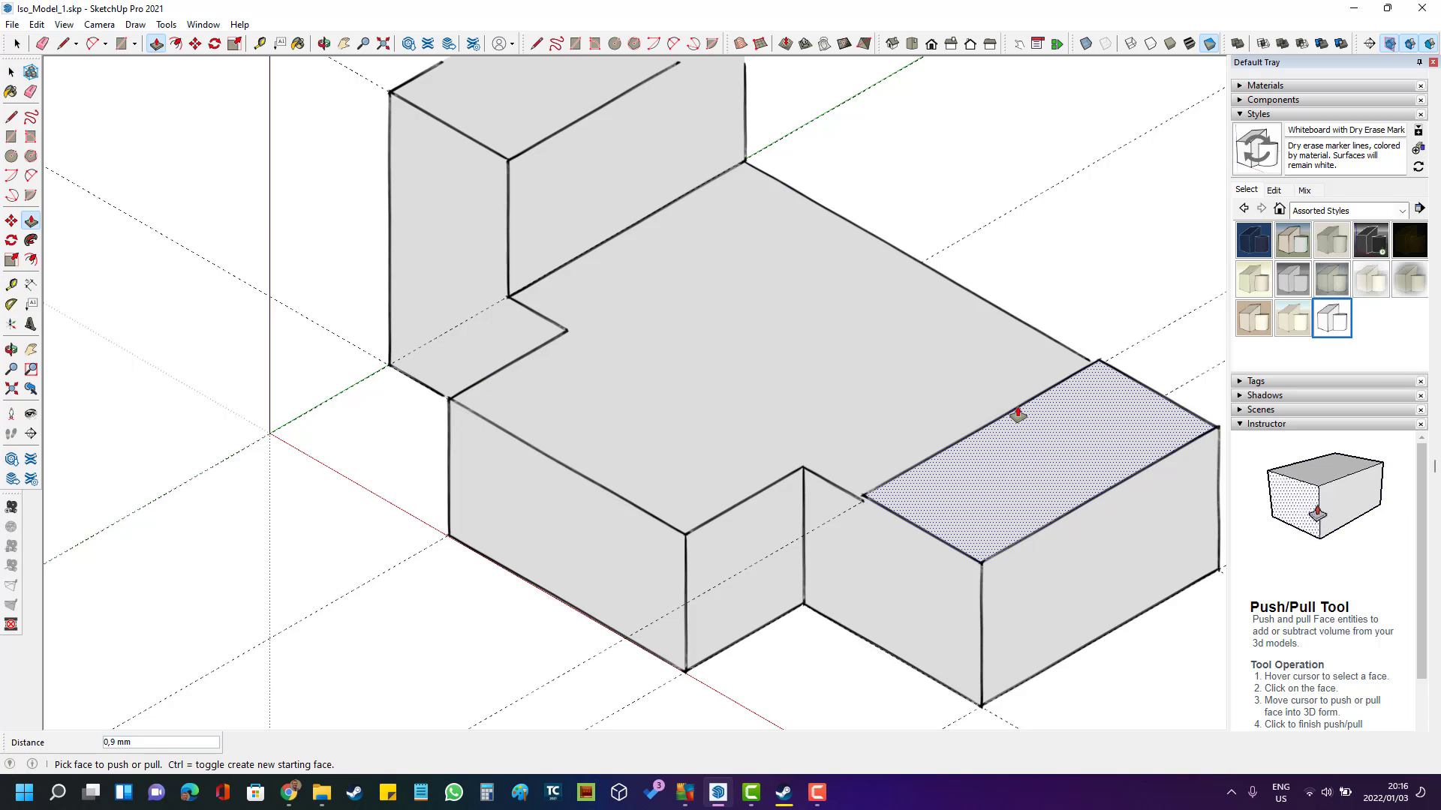
pyautogui.hotkey('ctrl', 'z')
# - Push/Pull the end strip farthest along the red axis upward by 20 mm
pyautogui.click(1026, 444)
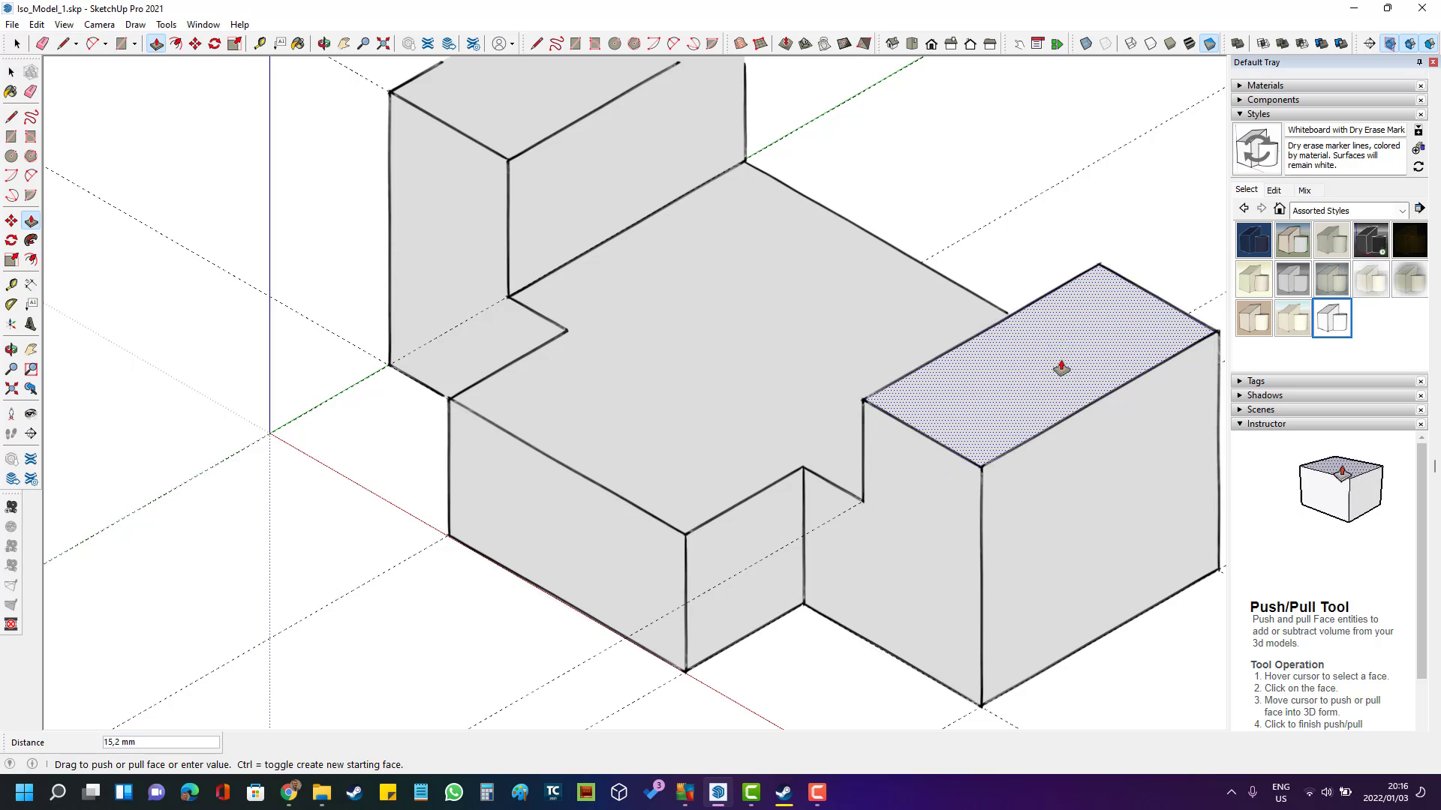
pyautogui.press('Return')
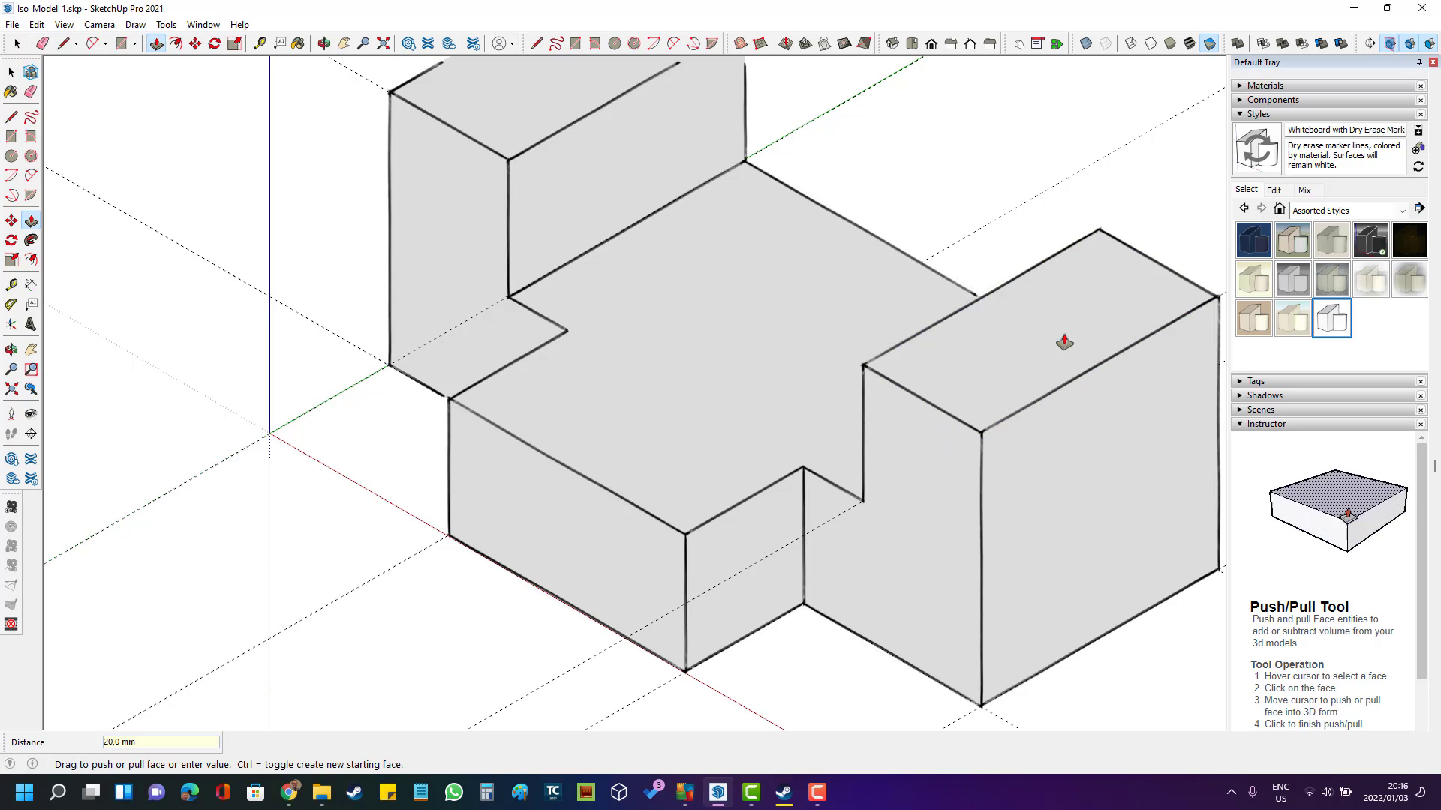
# - Erase the construction guides around the block with the Eraser tool
pyautogui.scroll(-3, 814, 339)
pyautogui.scroll(-2, 951, 187)
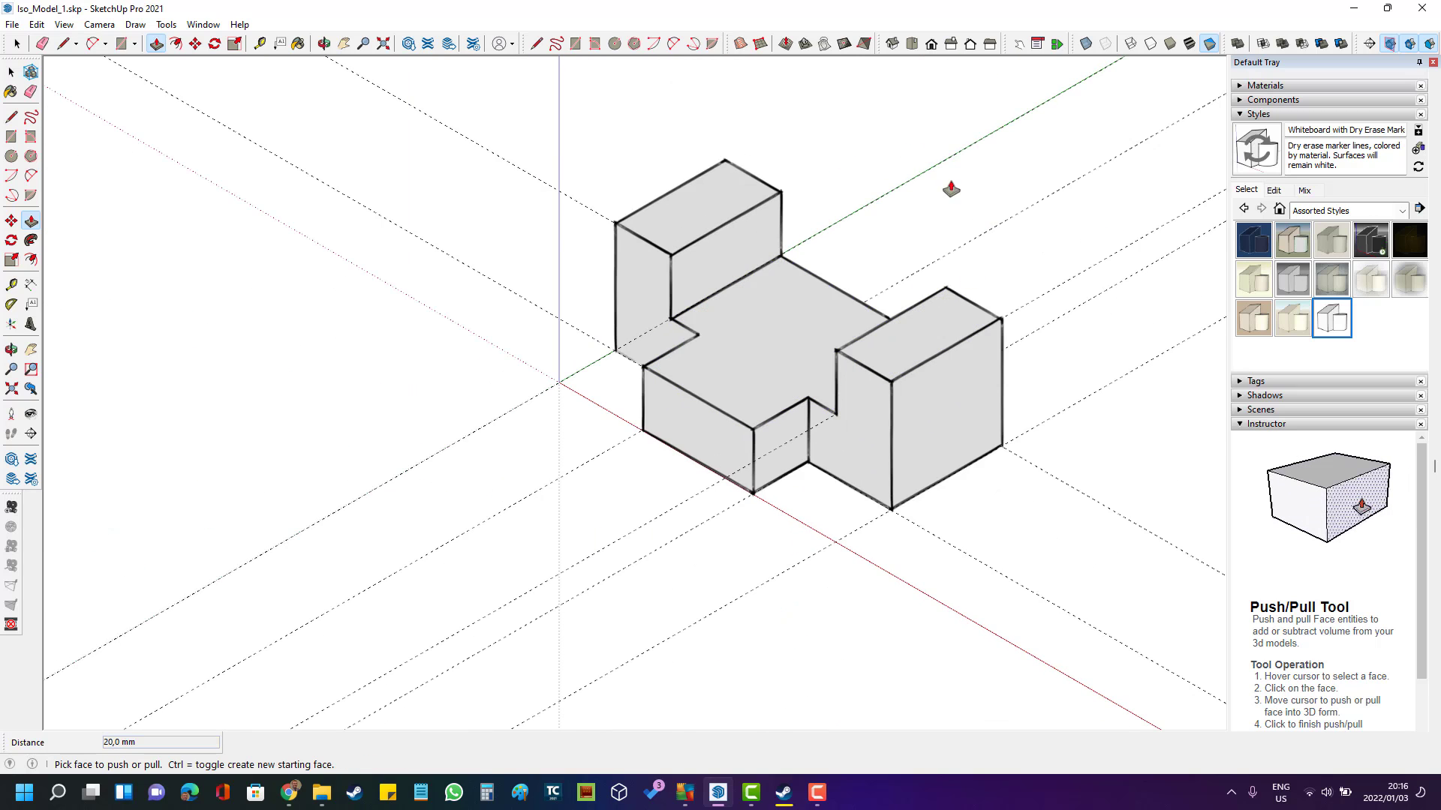
pyautogui.scroll(4, 923, 258)
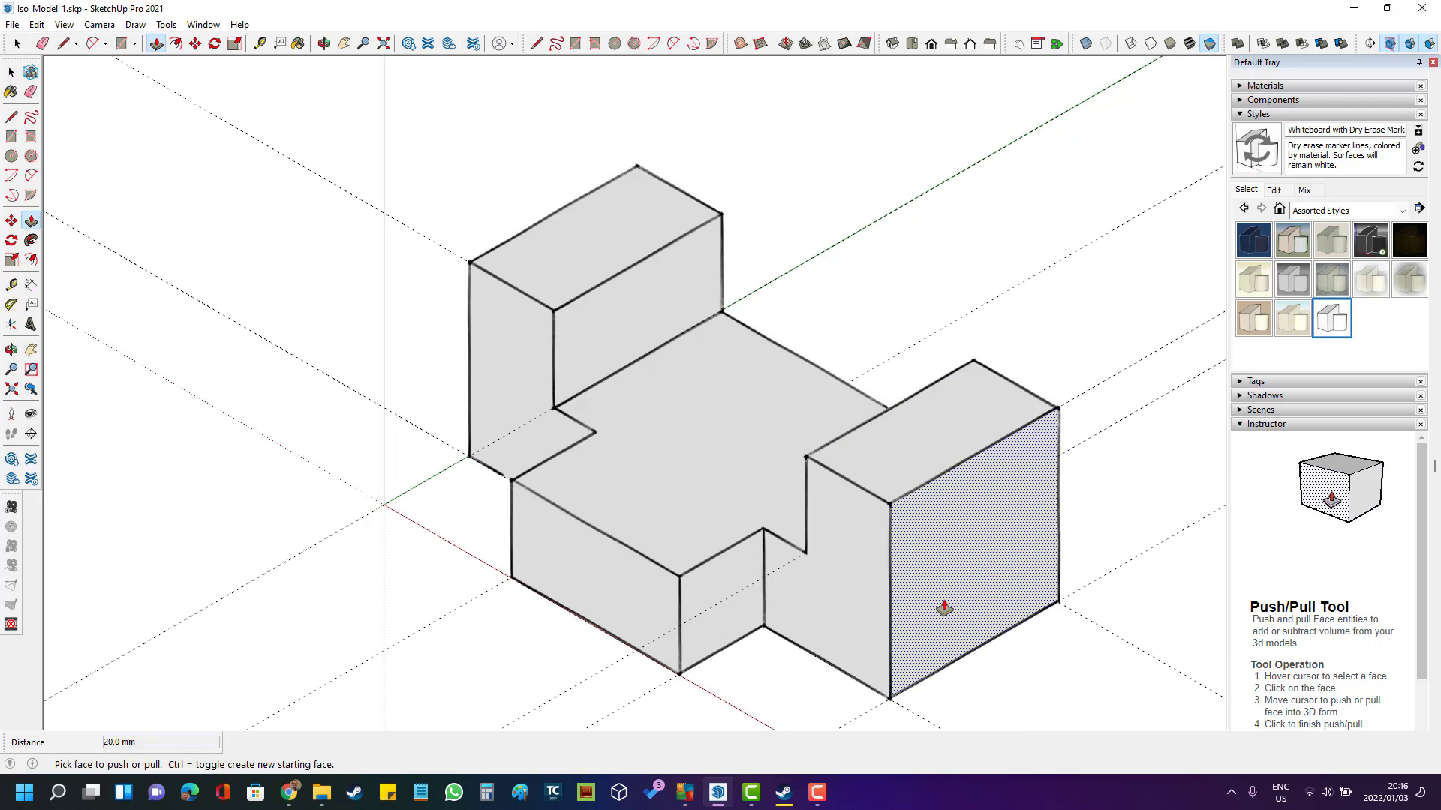
pyautogui.scroll(-2, 960, 623)
pyautogui.scroll(3, 971, 687)
pyautogui.scroll(-1, 975, 696)
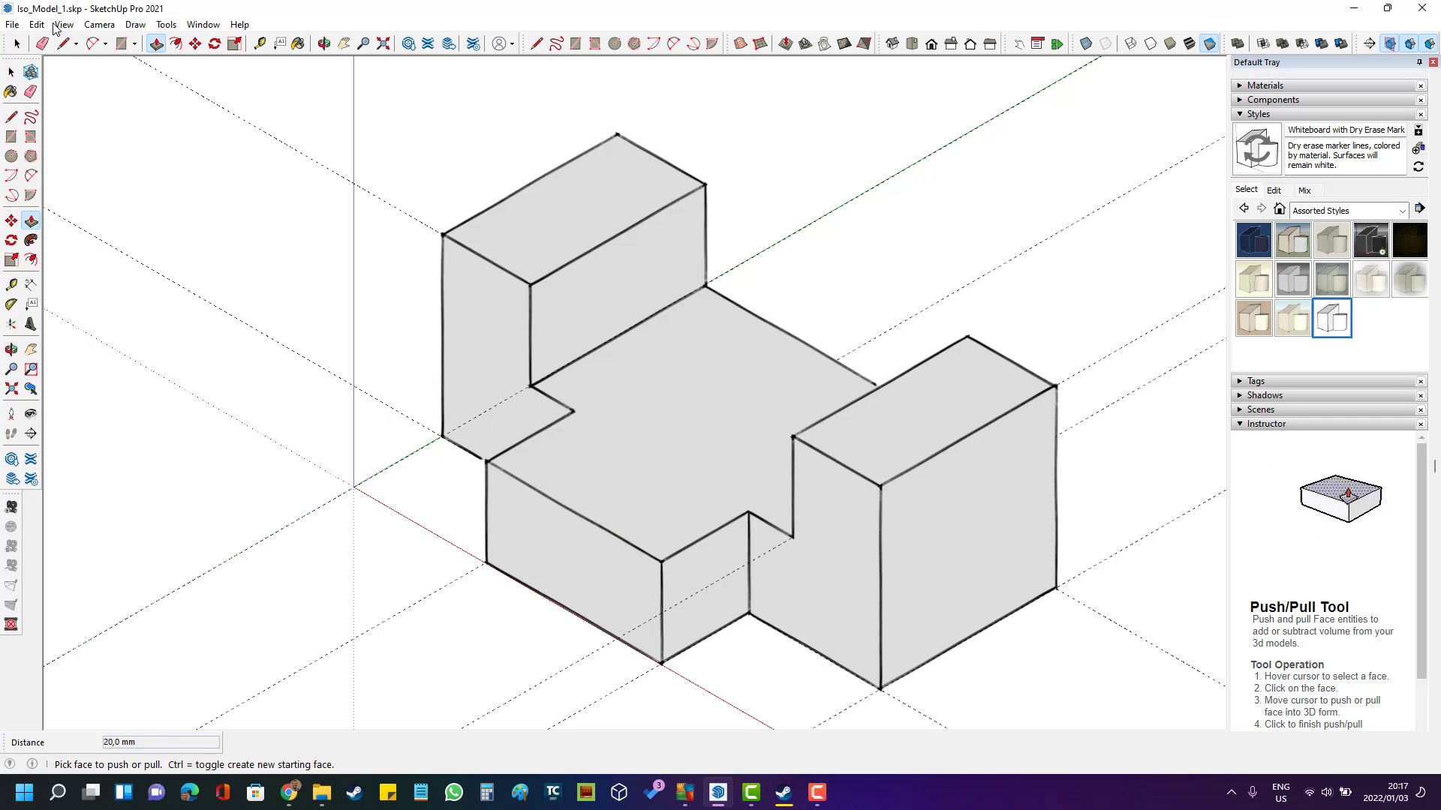
pyautogui.click(42, 44)
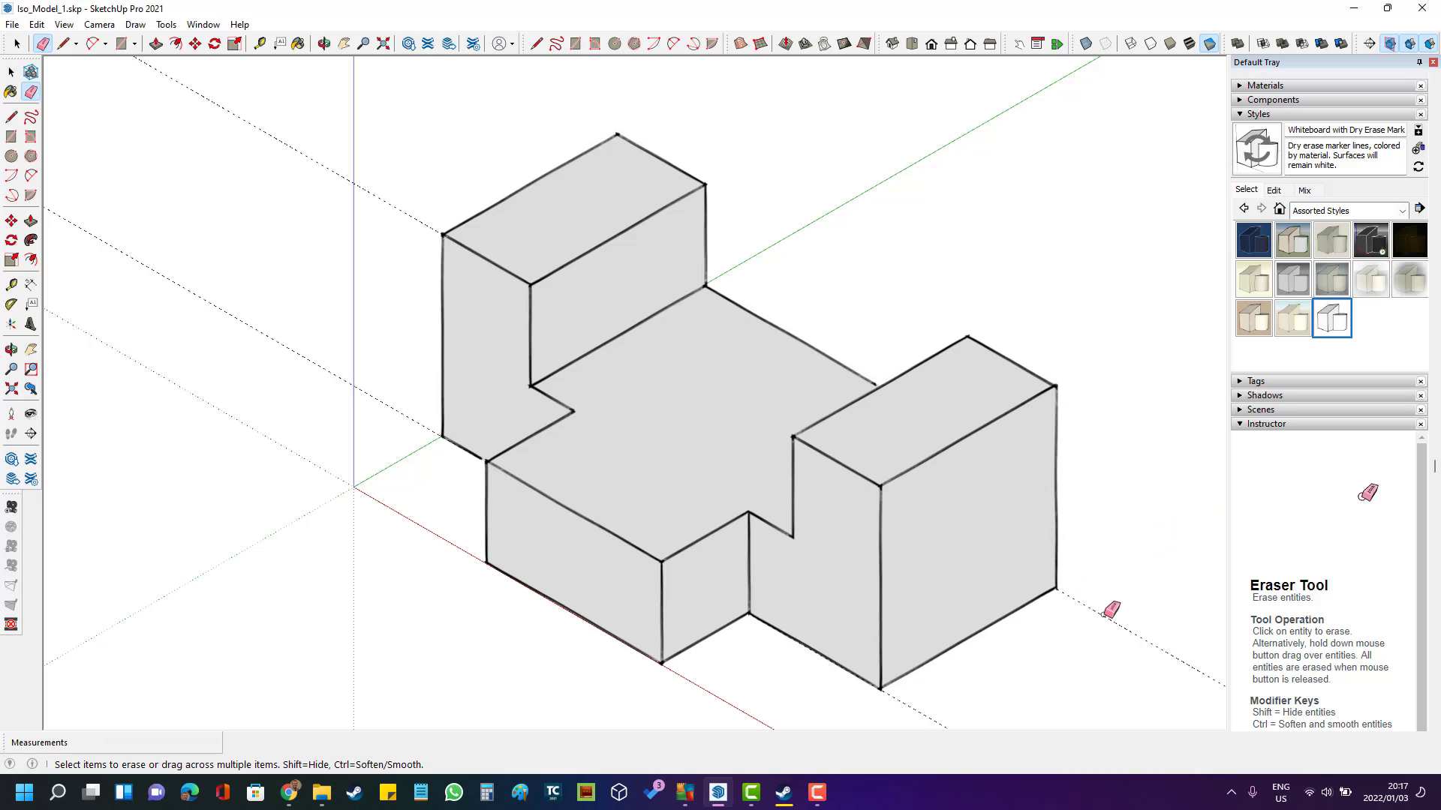
pyautogui.click(1104, 614)
pyautogui.click(921, 713)
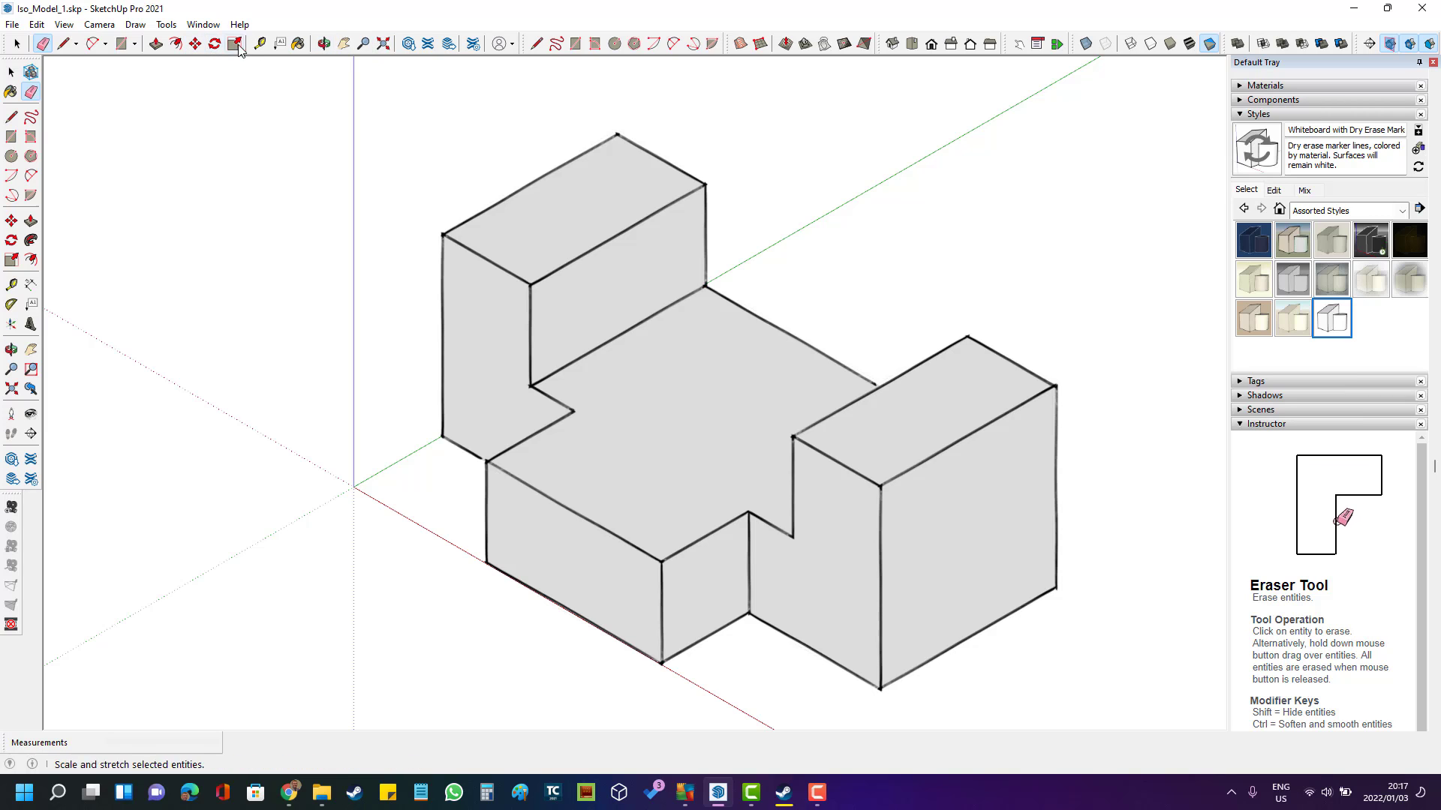
# - Fit the model in the view and hide both the axes and the guides
pyautogui.click(386, 46)
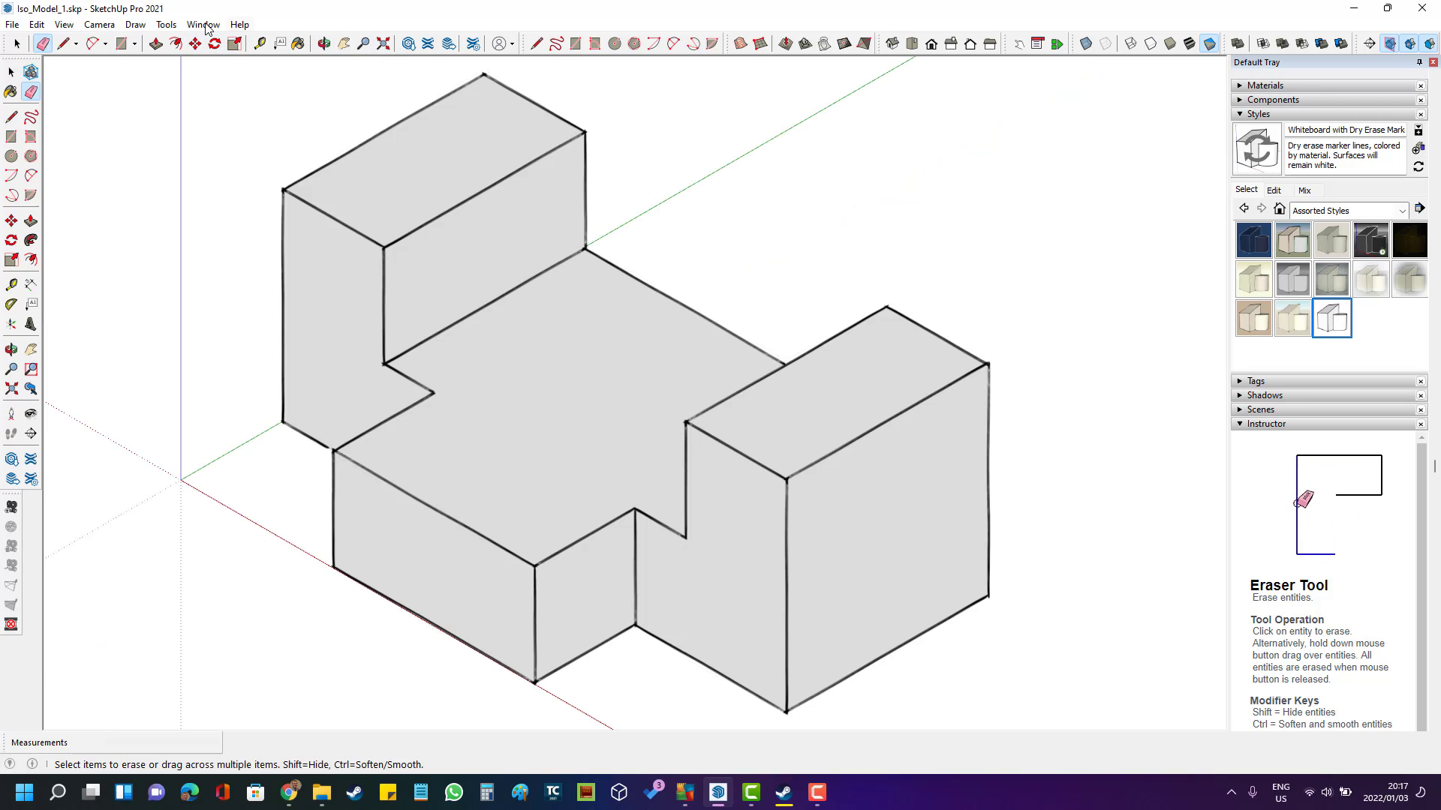
pyautogui.click(65, 27)
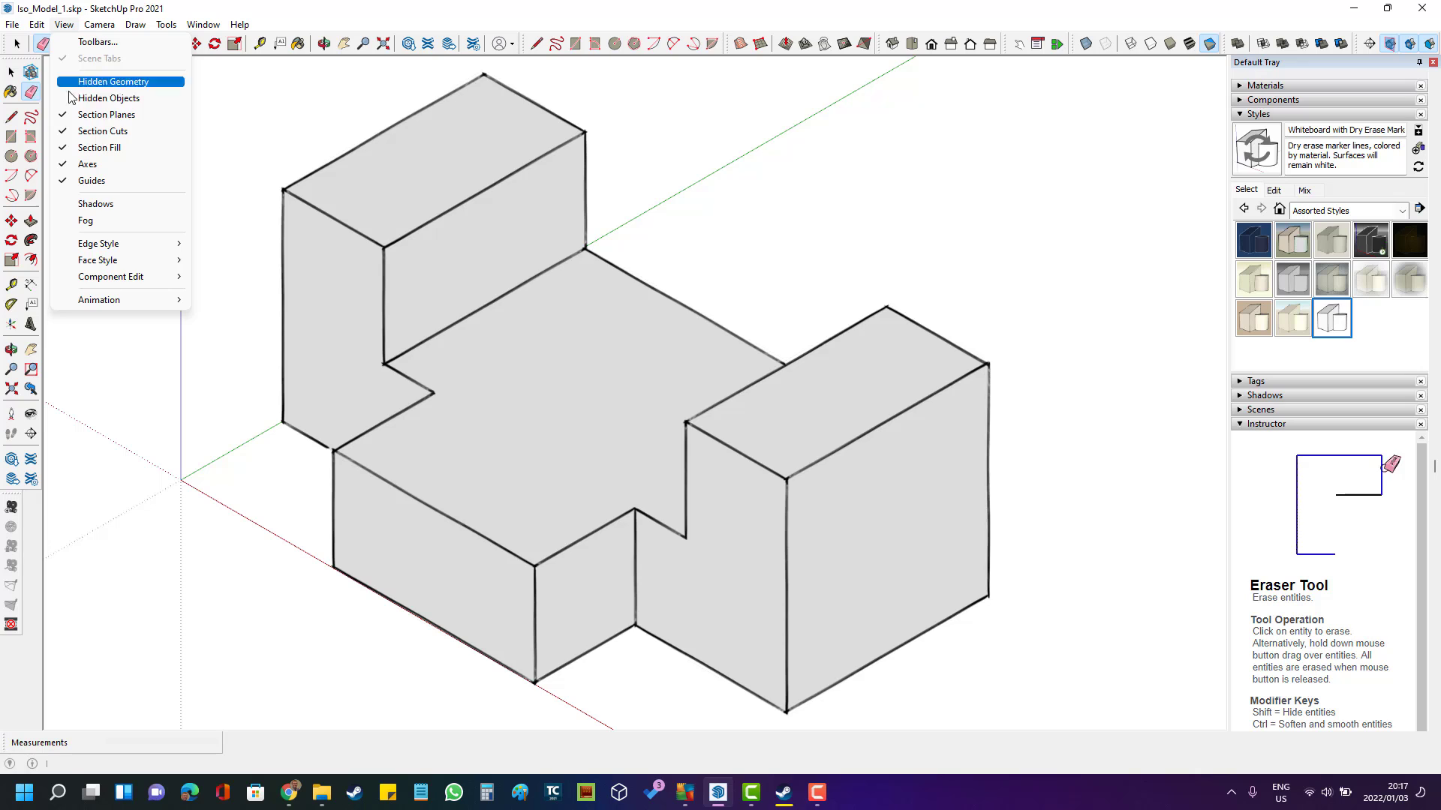
pyautogui.click(88, 165)
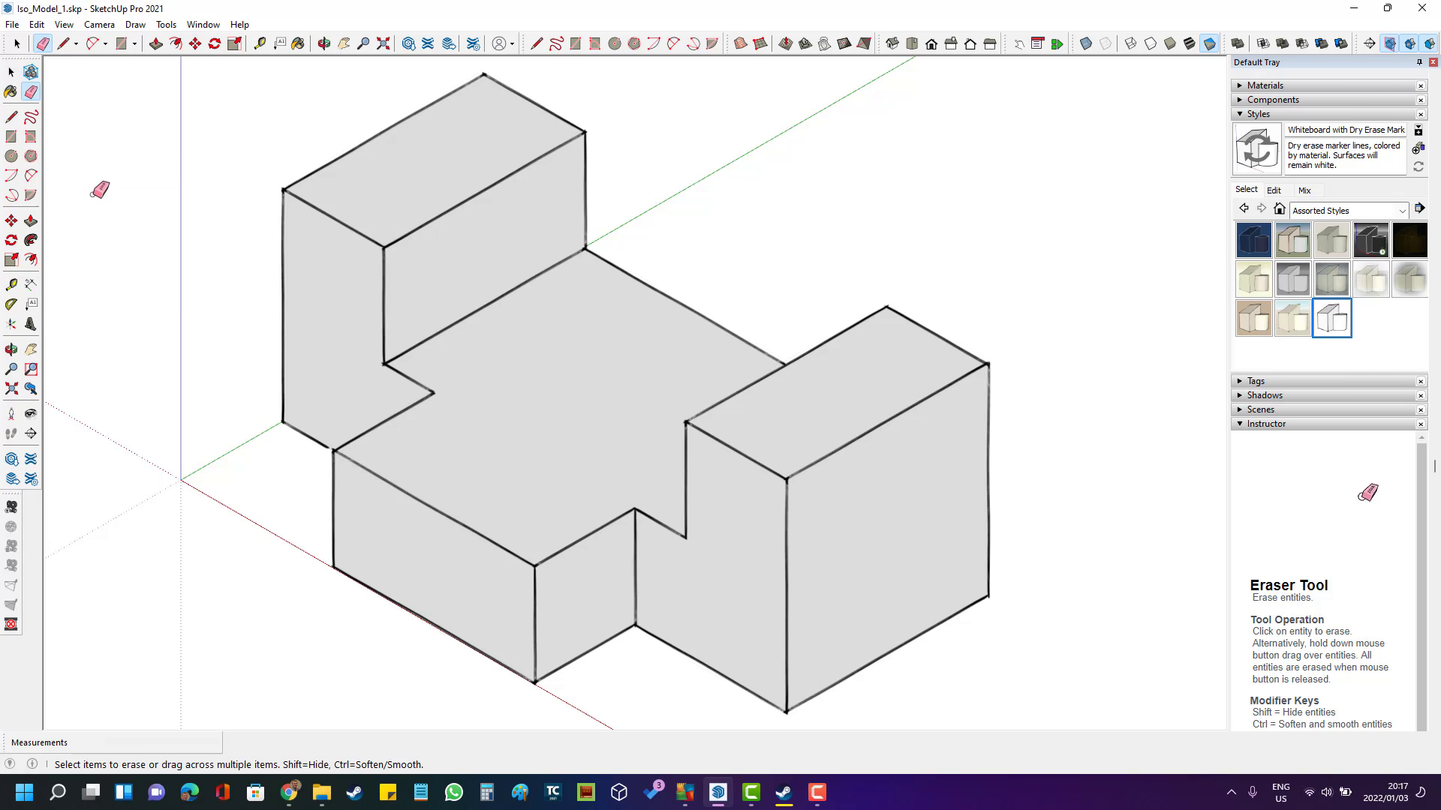
pyautogui.click(64, 24)
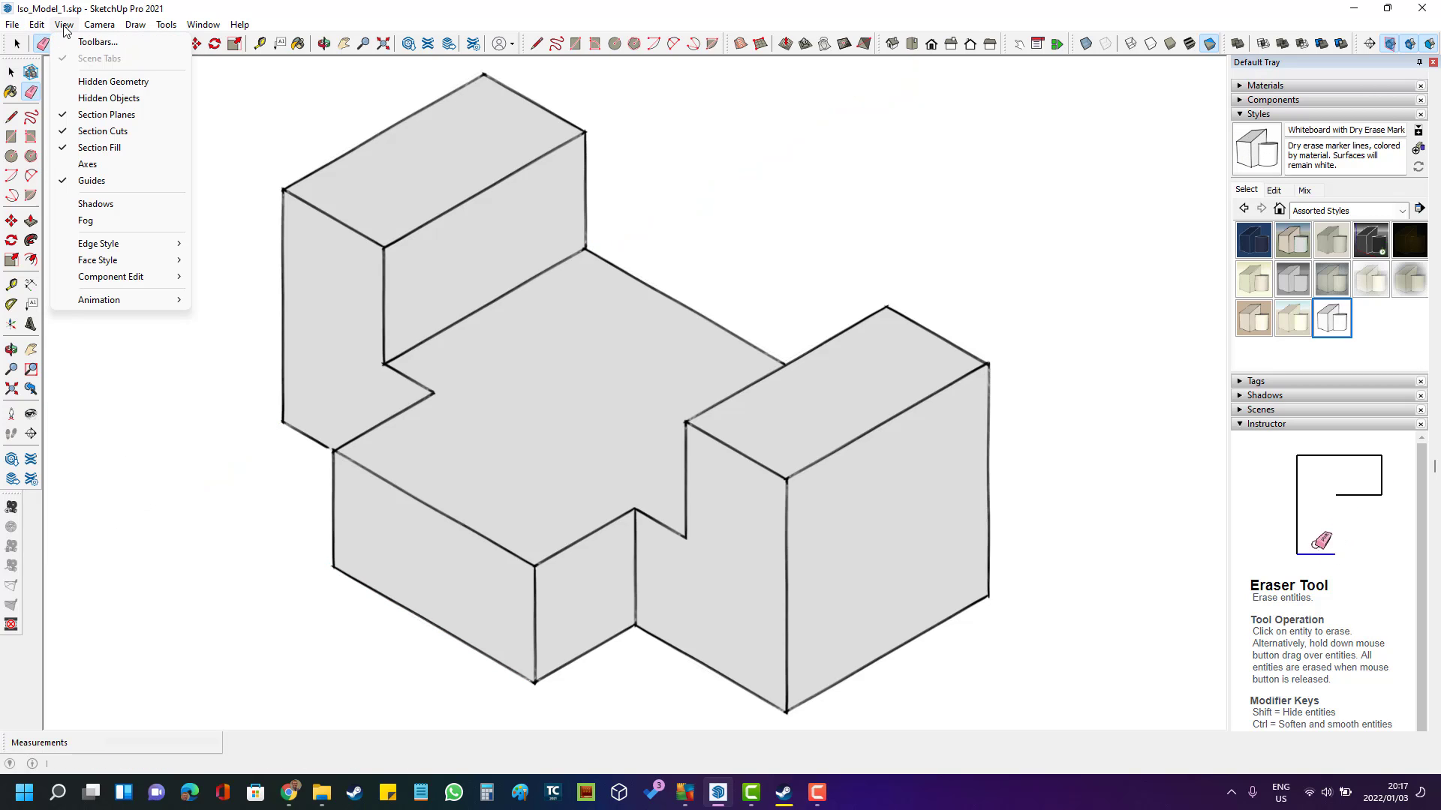
pyautogui.click(93, 181)
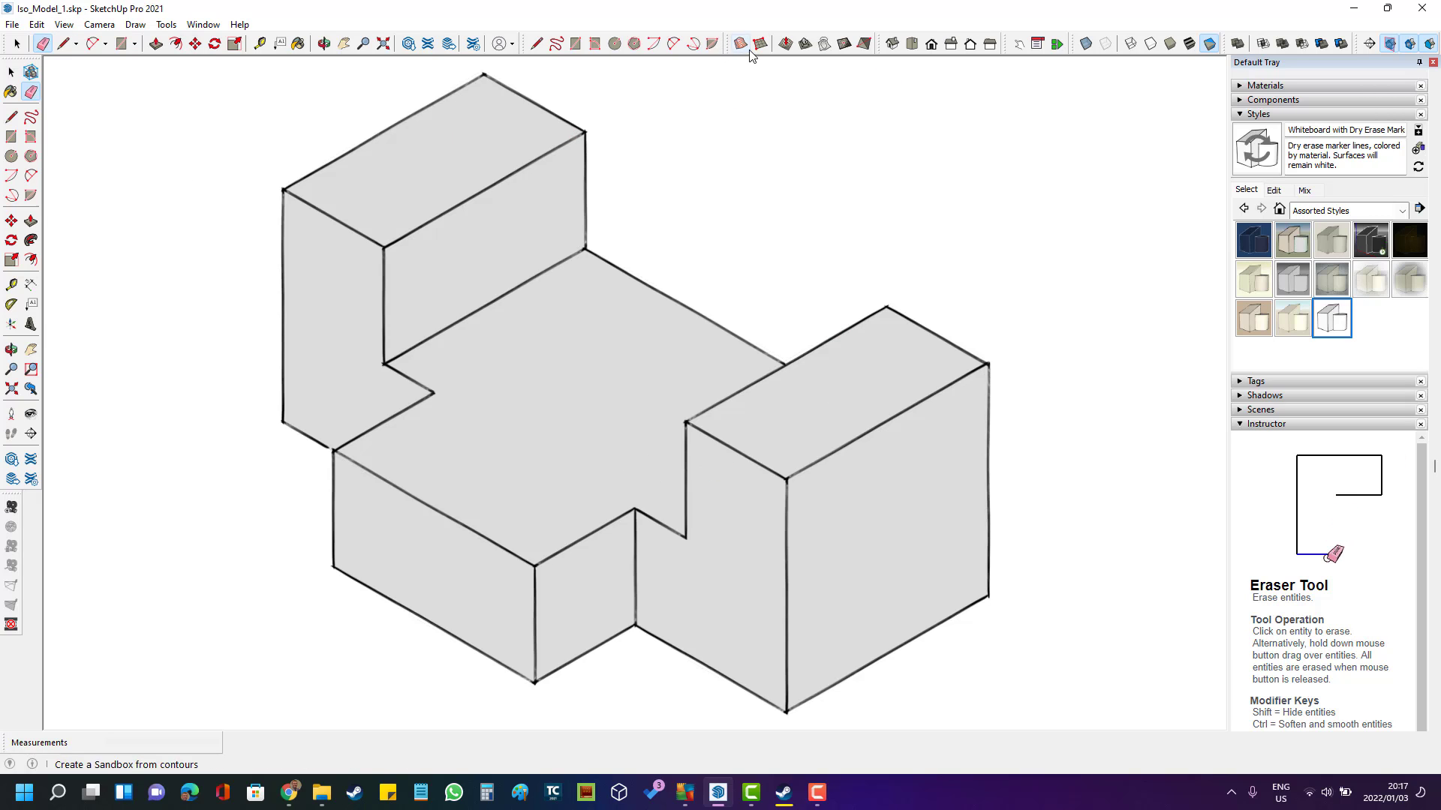
# - Set the isometric view, change the camera to Perspective, and fit the whole model in the view
pyautogui.click(892, 46)
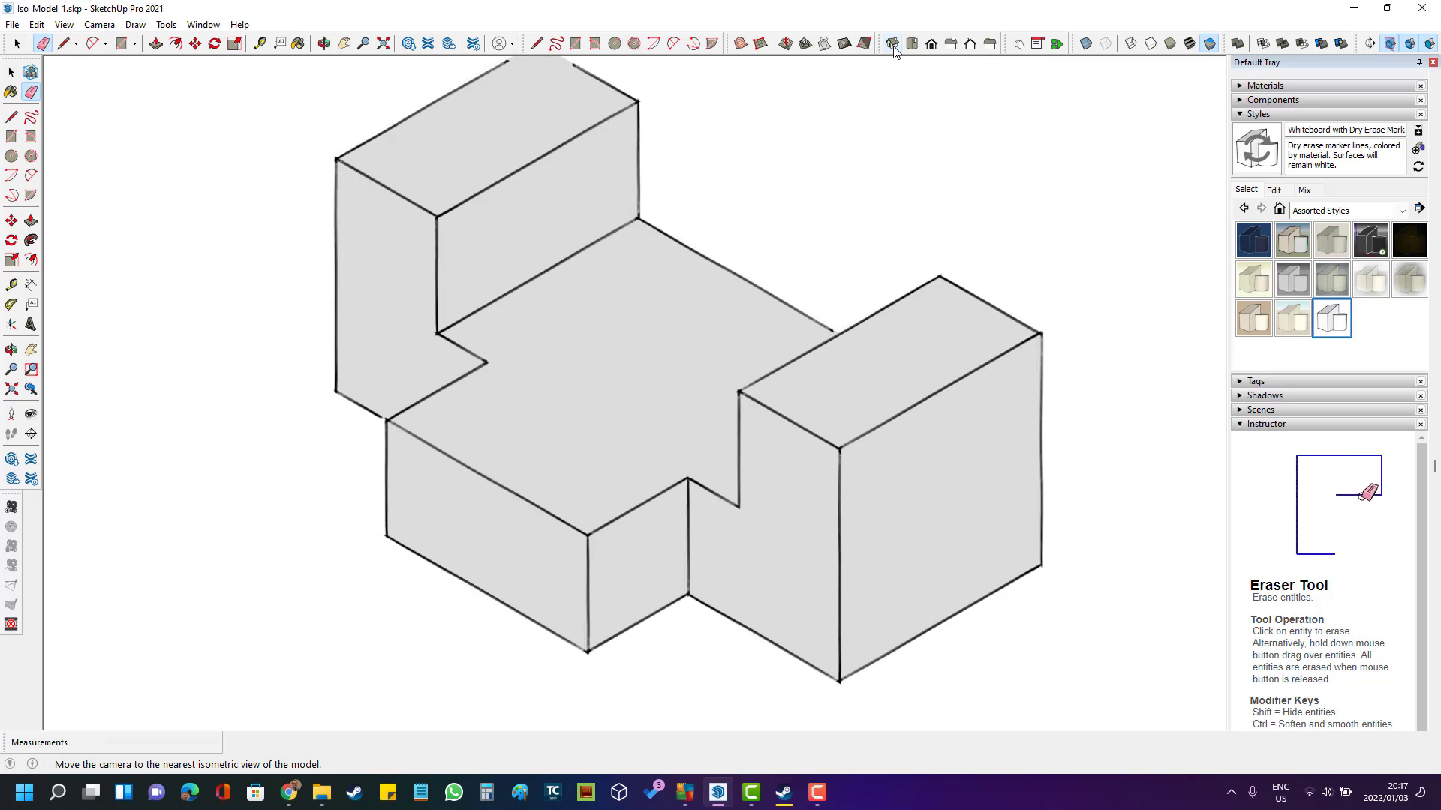
pyautogui.click(137, 30)
pyautogui.moveTo(98, 28)
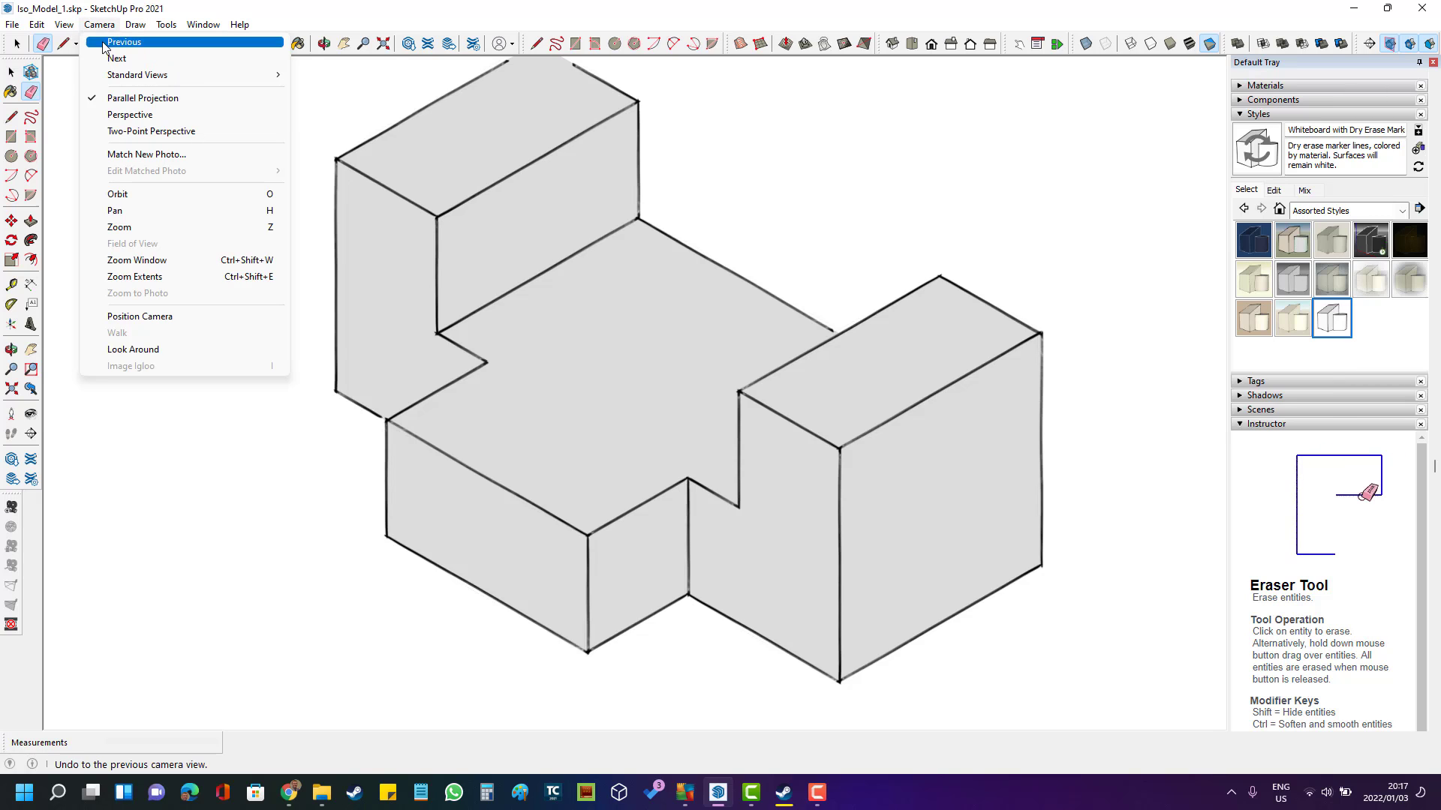
pyautogui.click(142, 117)
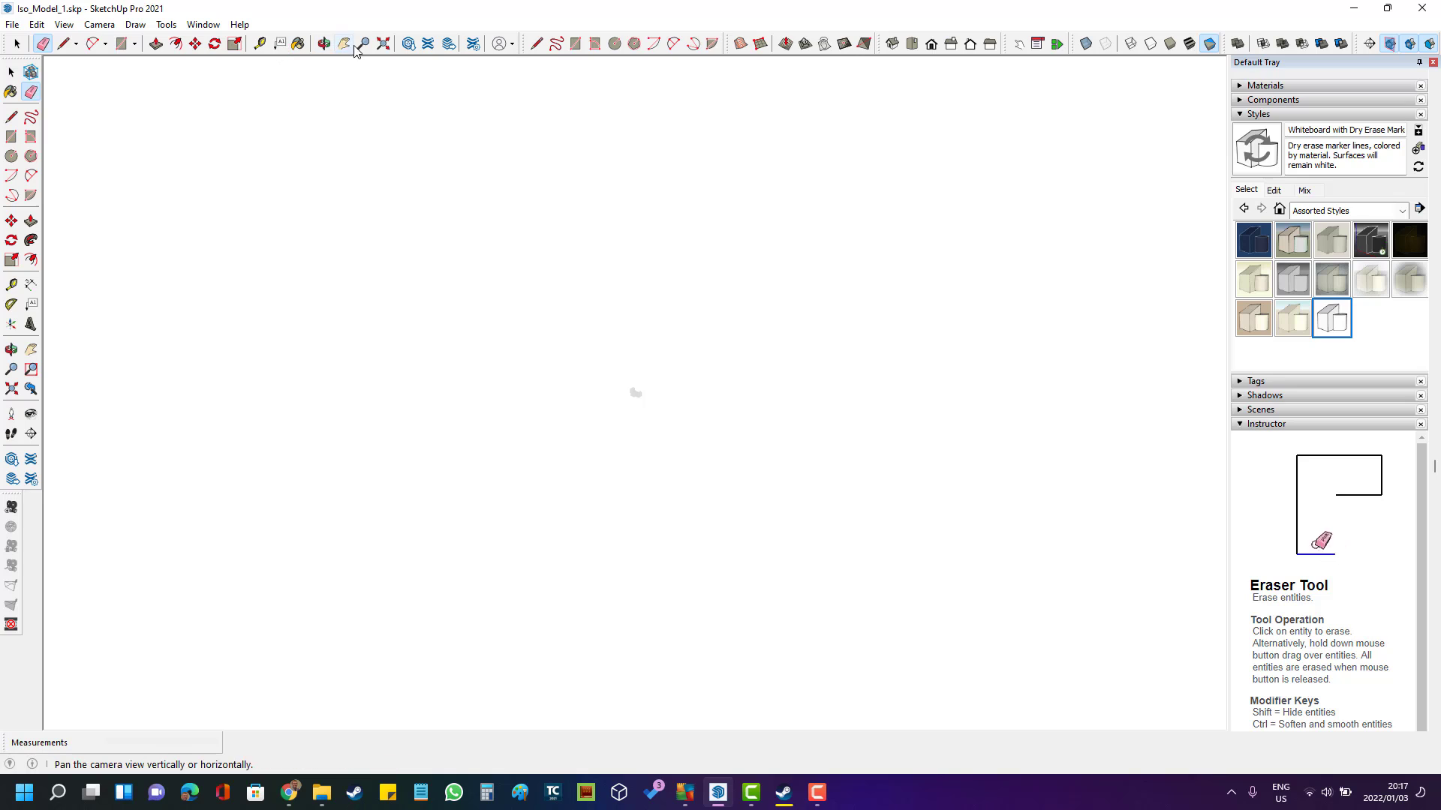
pyautogui.click(383, 45)
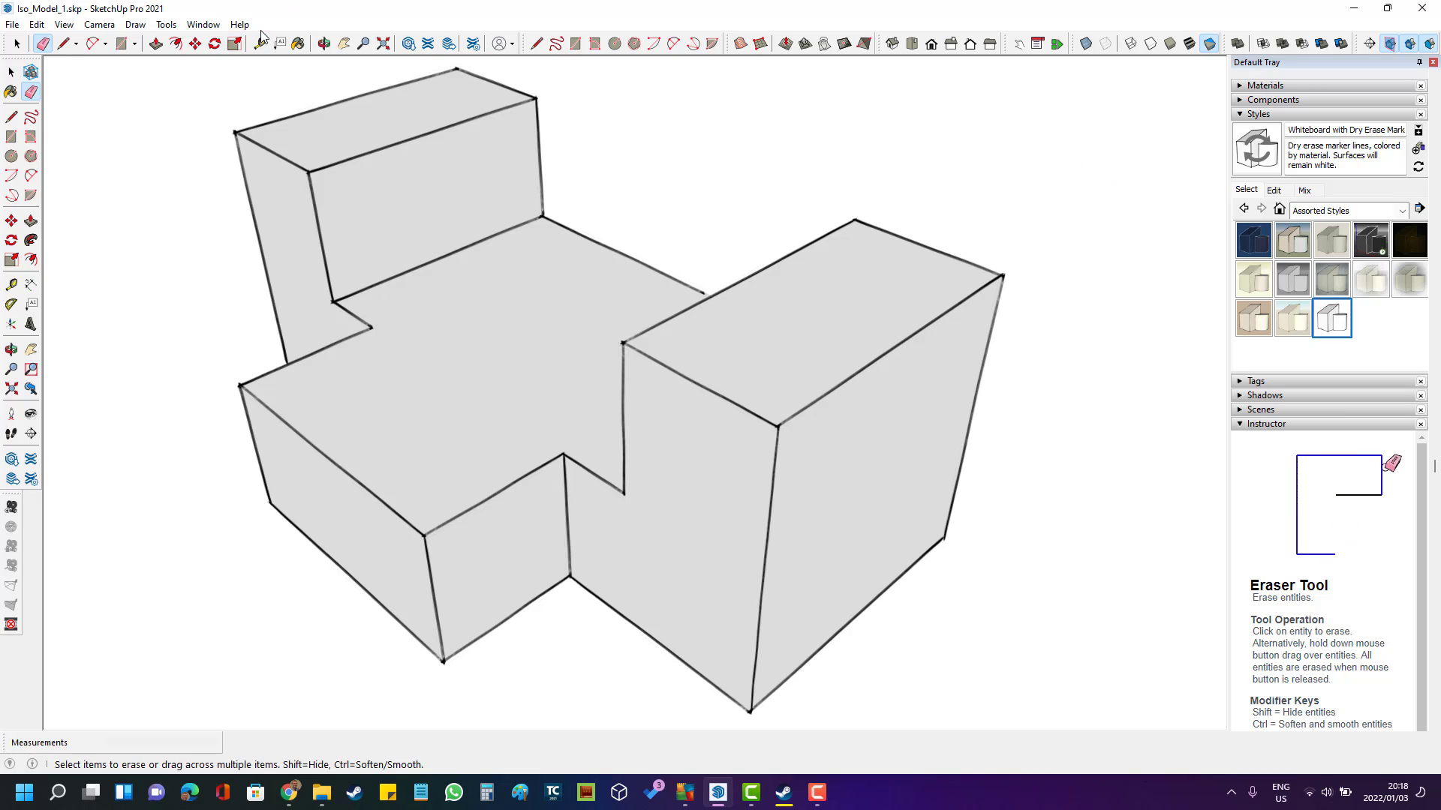
# - Set the camera to Parallel Projection and fit the whole model in the view
pyautogui.click(106, 27)
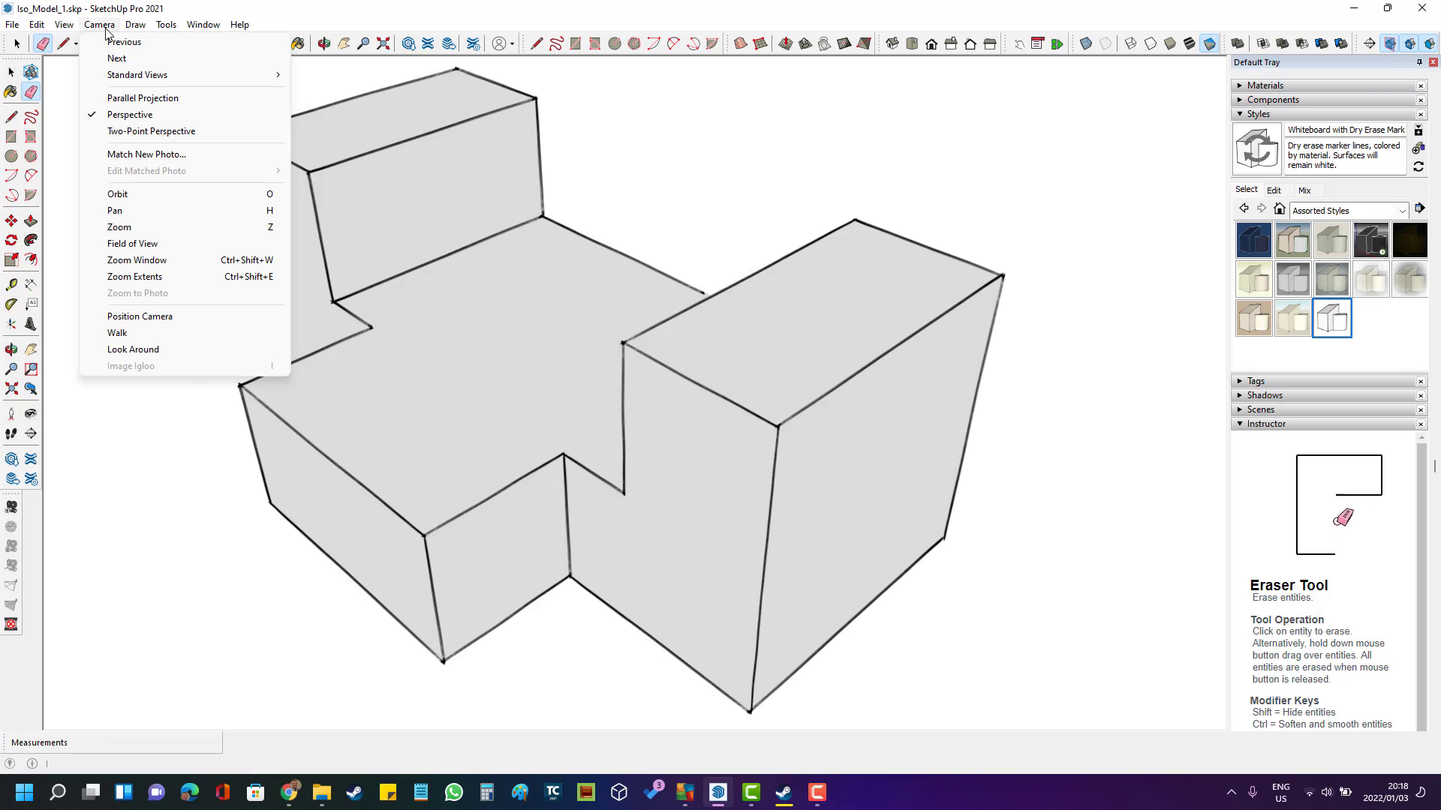
pyautogui.click(124, 99)
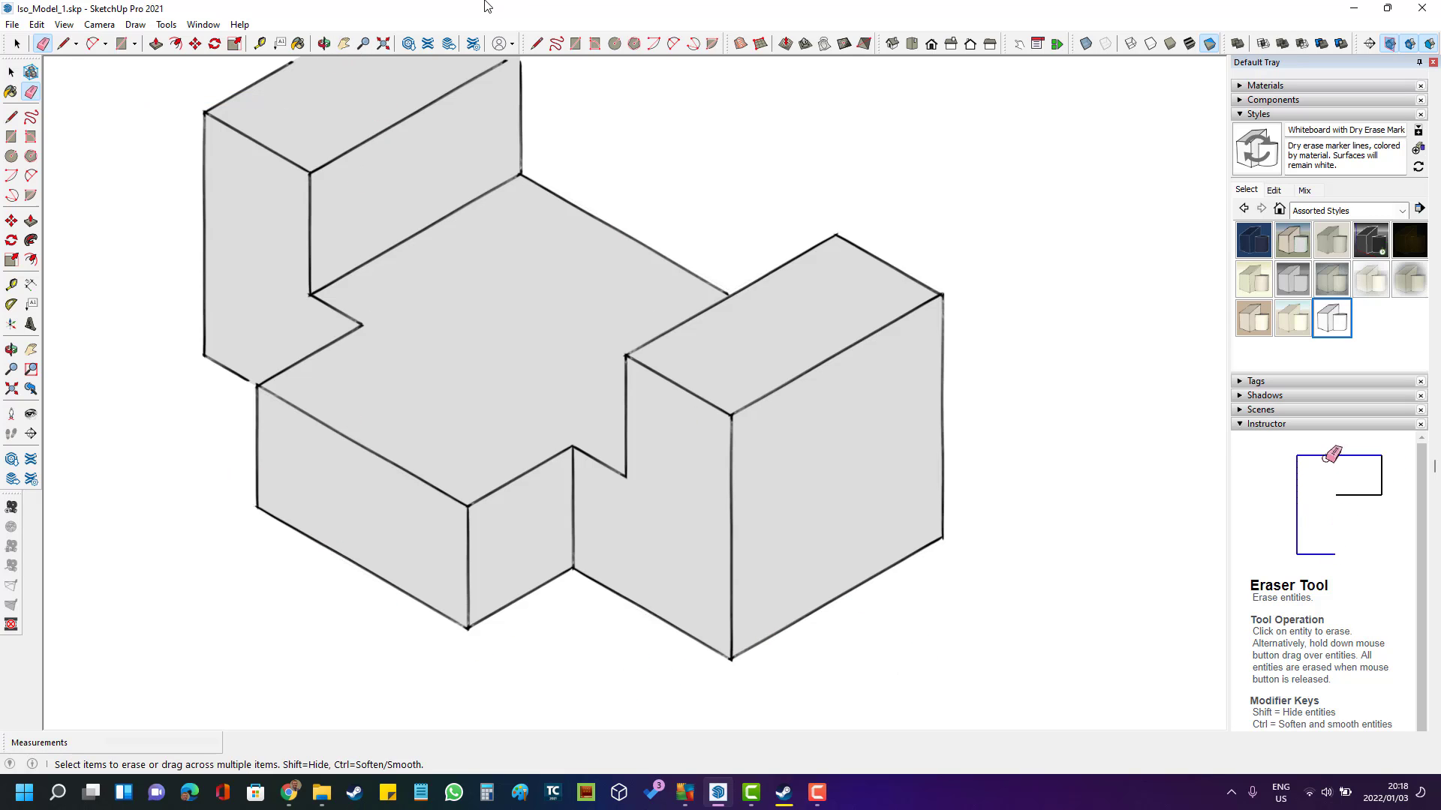
pyautogui.click(382, 48)
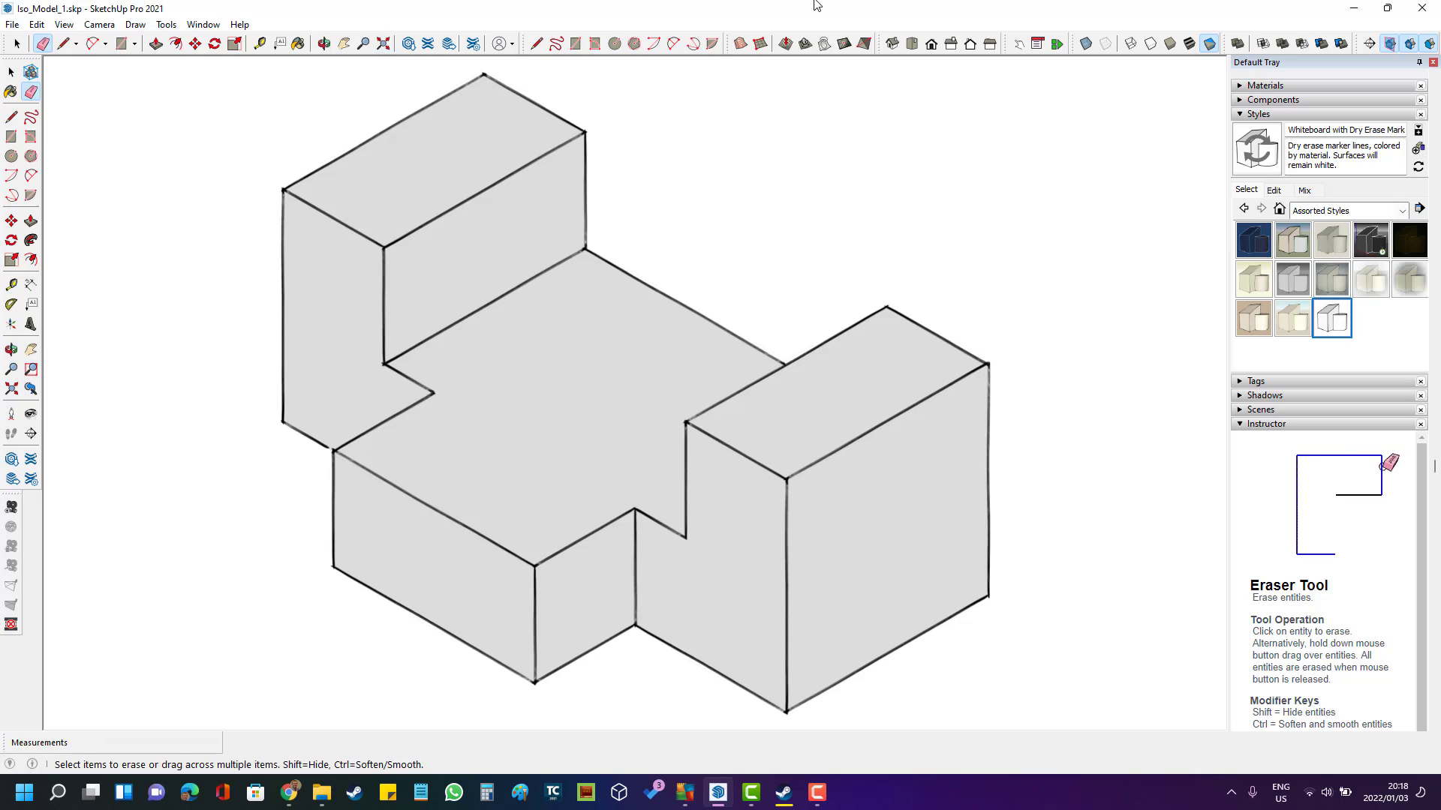